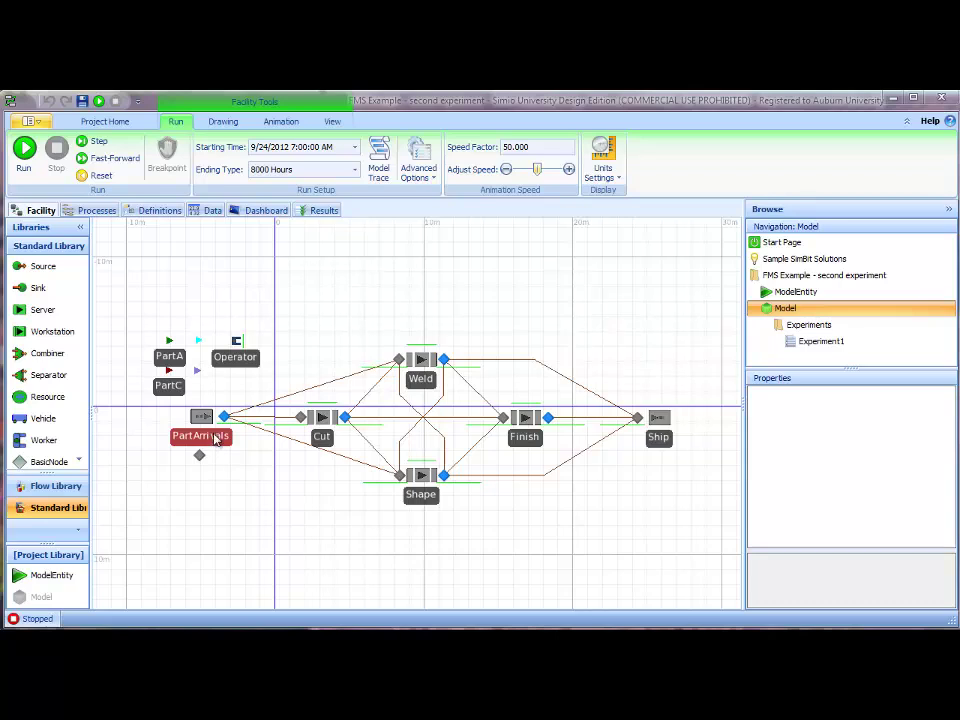
- Create a new experiment for the FMS model
click(118, 123)
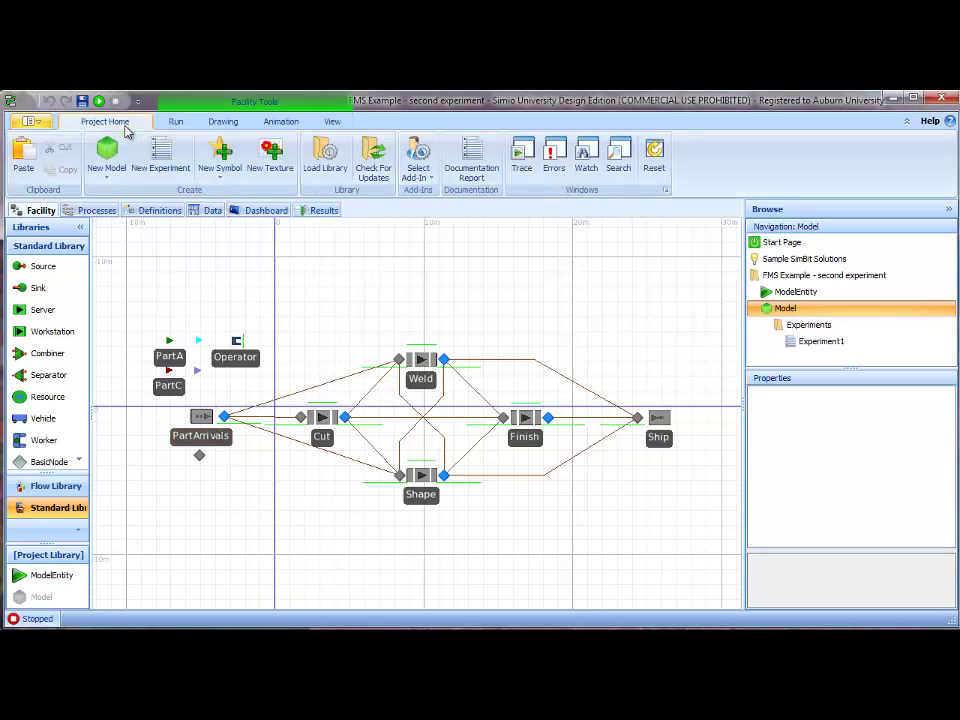
click(160, 160)
scroll(795, 355, down, 1)
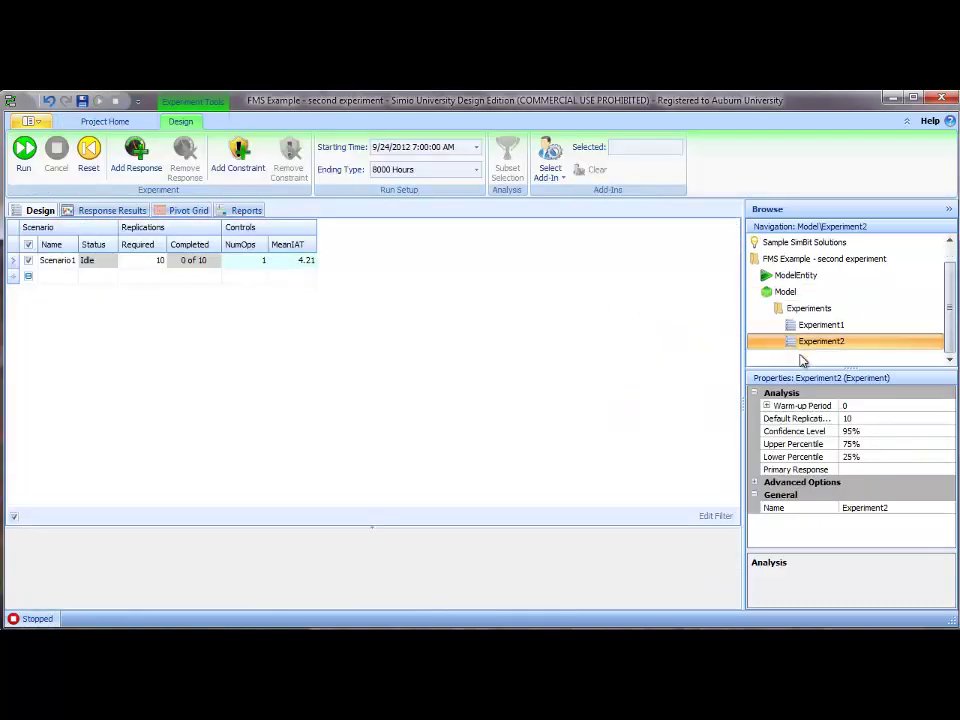
- Attach the OptQuest for Simio add-in to the new experiment and accept clearing the undo history
click(558, 178)
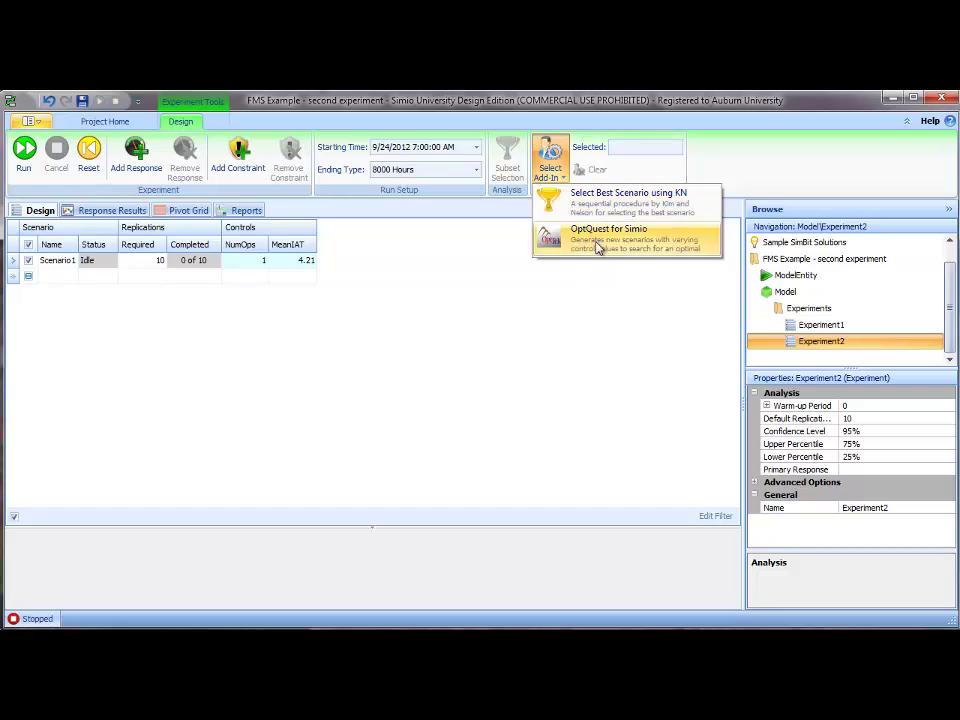
click(565, 236)
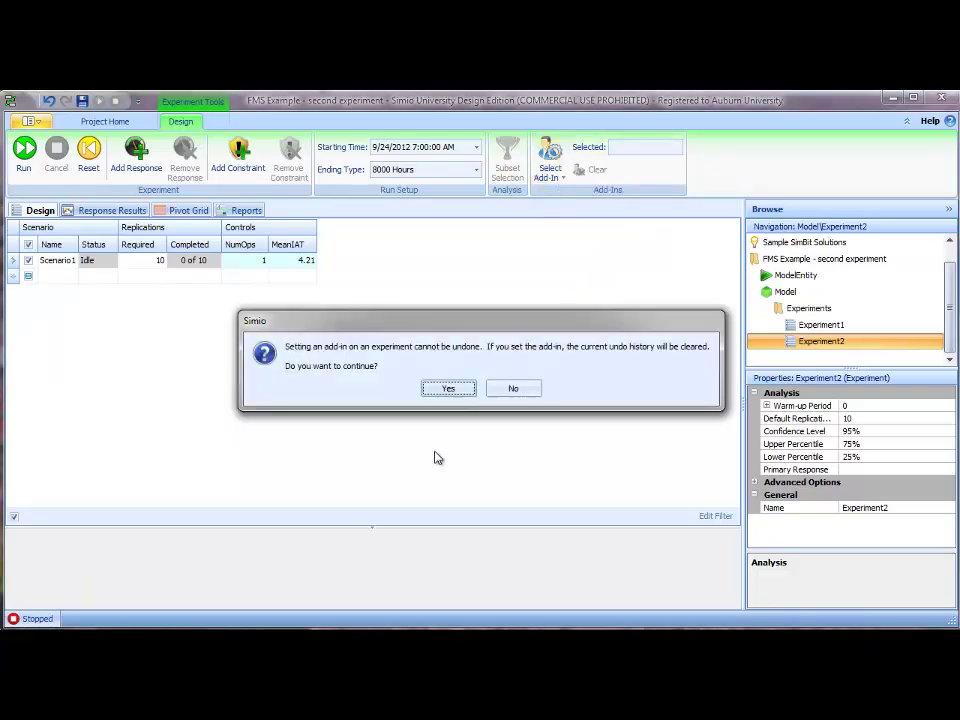
click(448, 388)
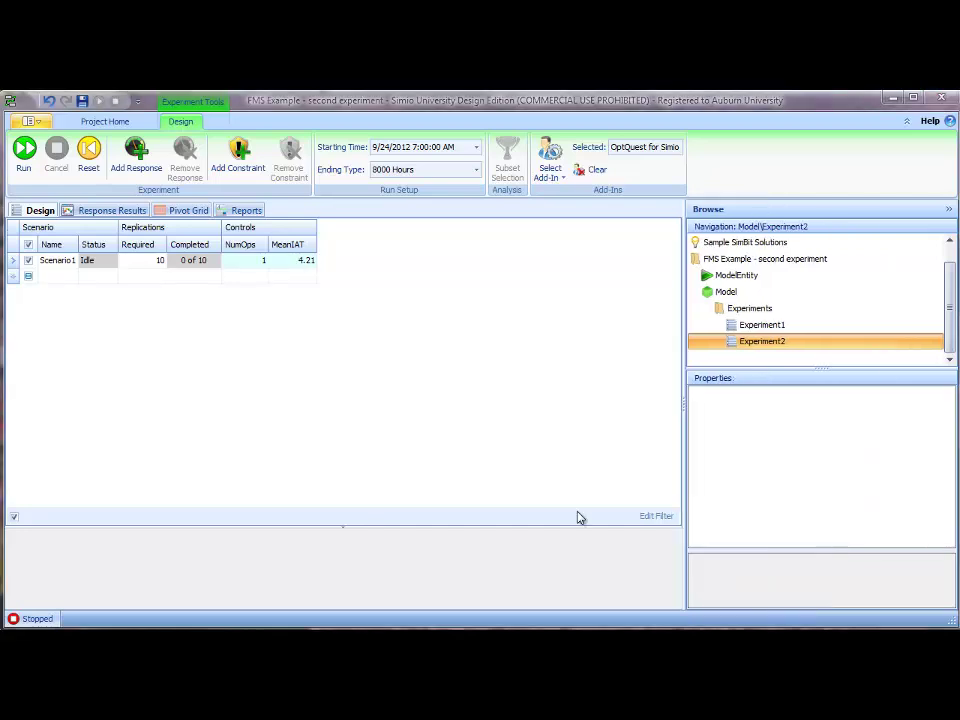
- Widen the property area and add a response named Thuput to the experiment
drag(683, 405, 585, 416)
click(140, 160)
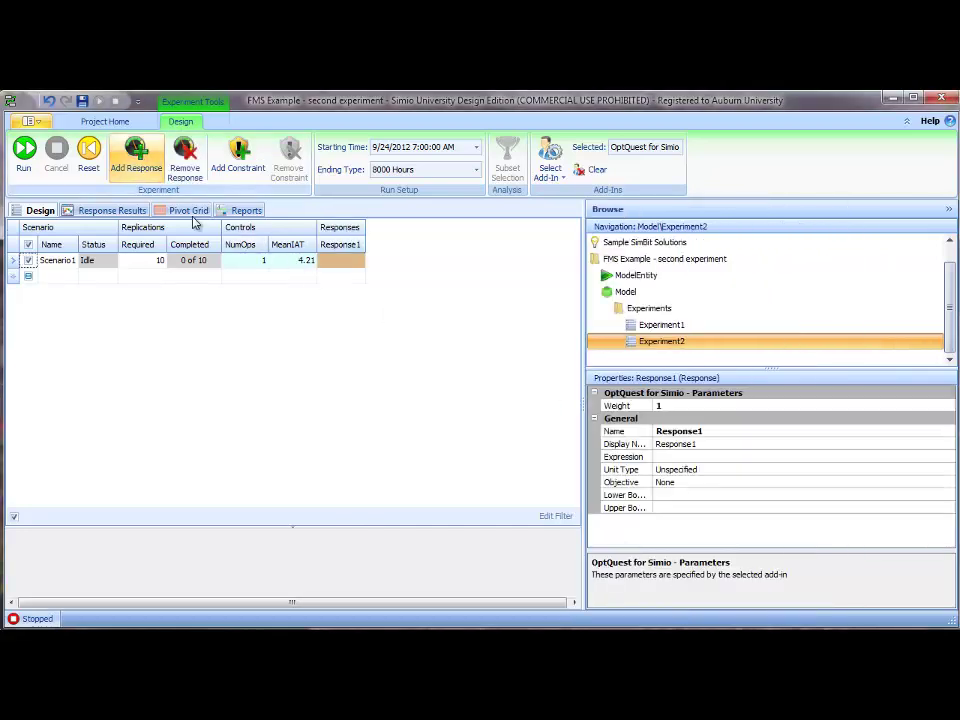
click(714, 431)
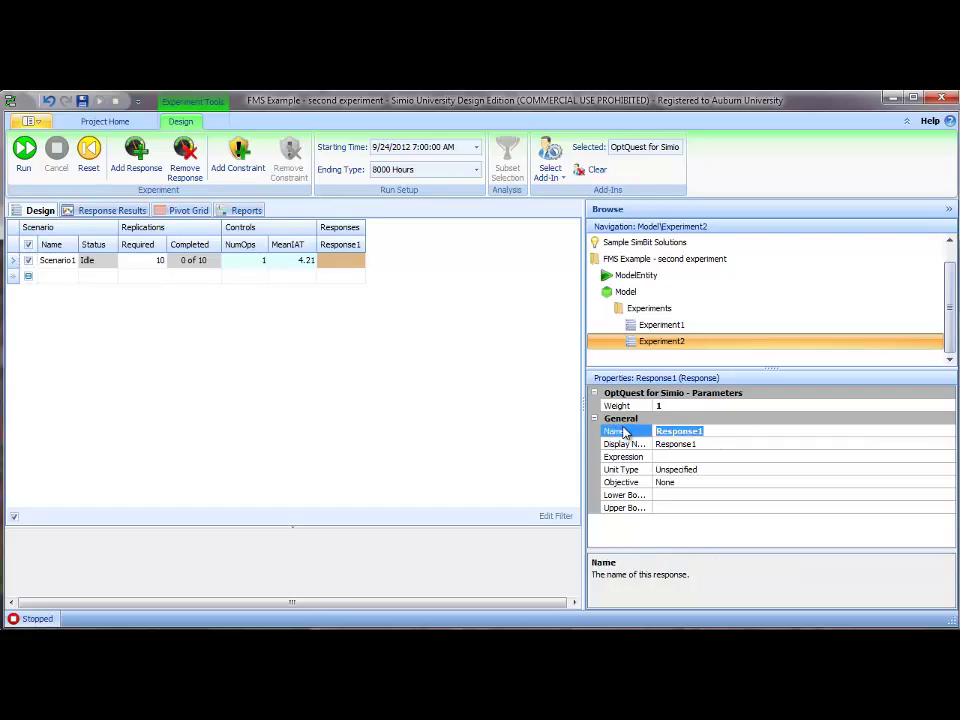
text(Thuput)
key(Return)
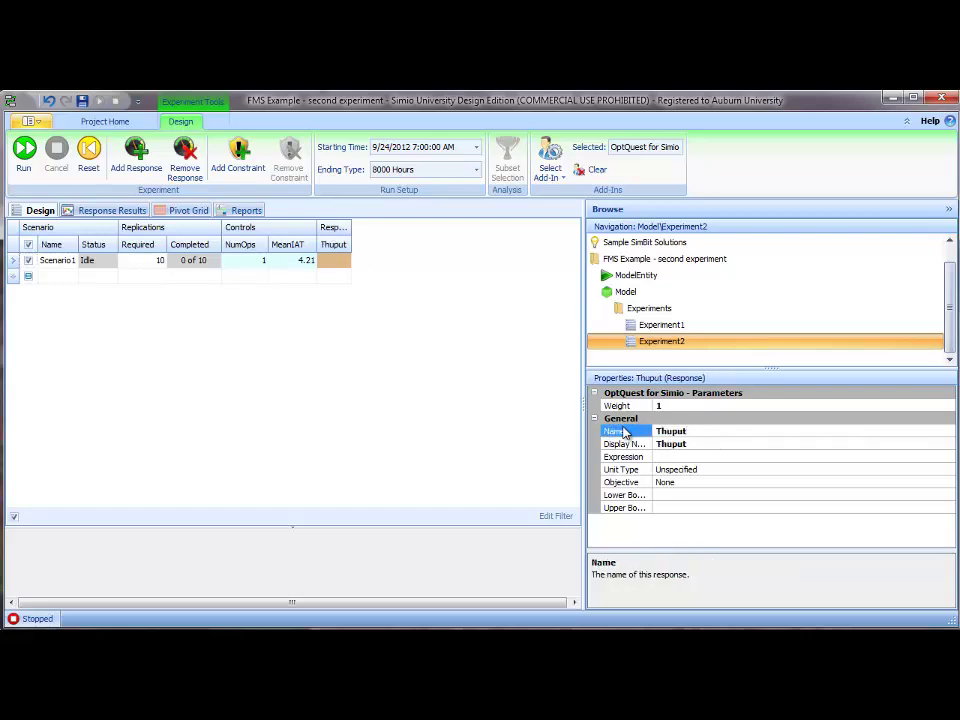
- Set the Thuput response's expression to Ship.InputBuffer.NumberEntered/TimeNow
click(789, 457)
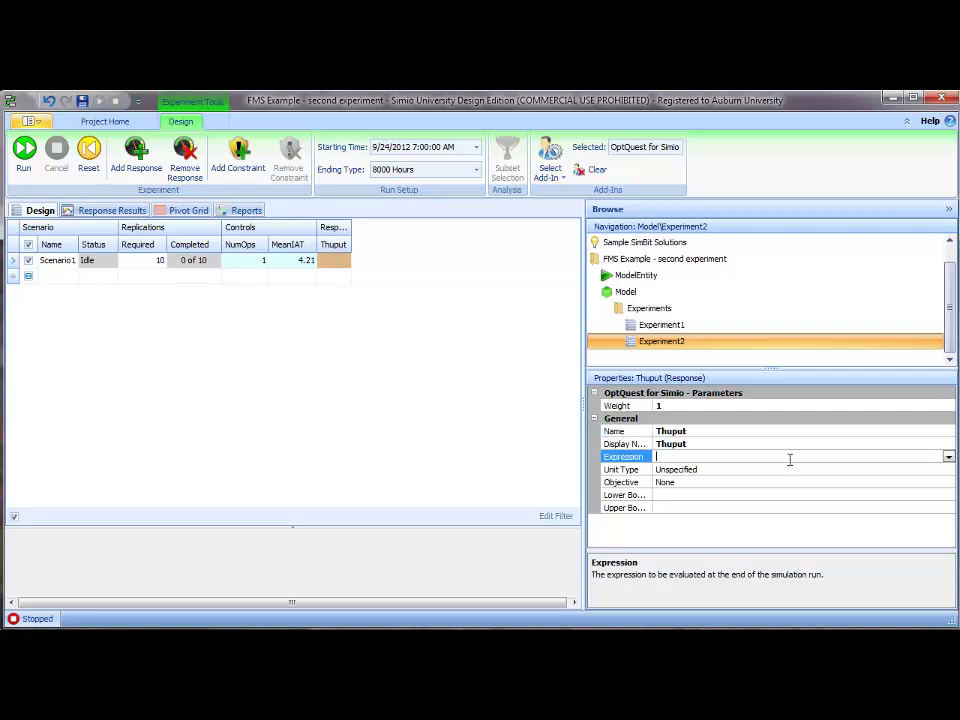
click(946, 457)
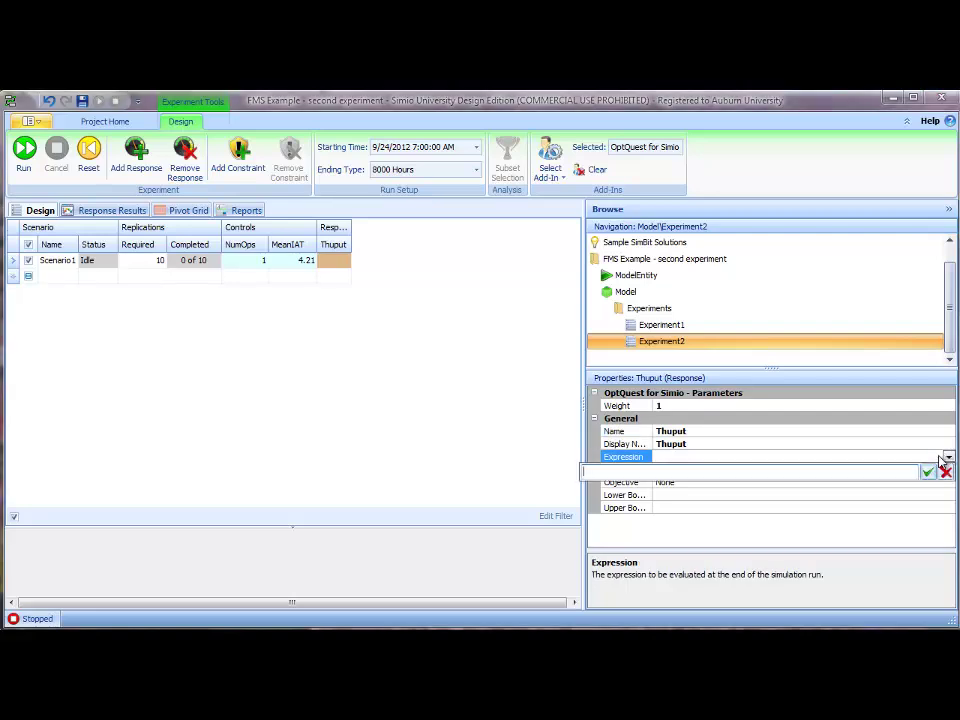
text(Ship)
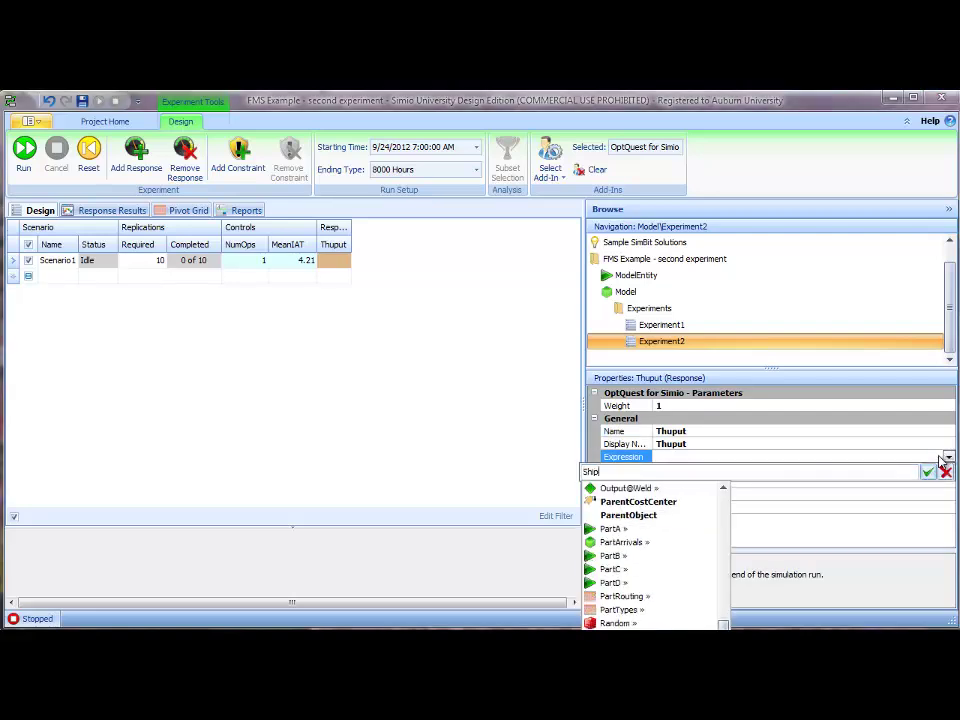
text(.InputB)
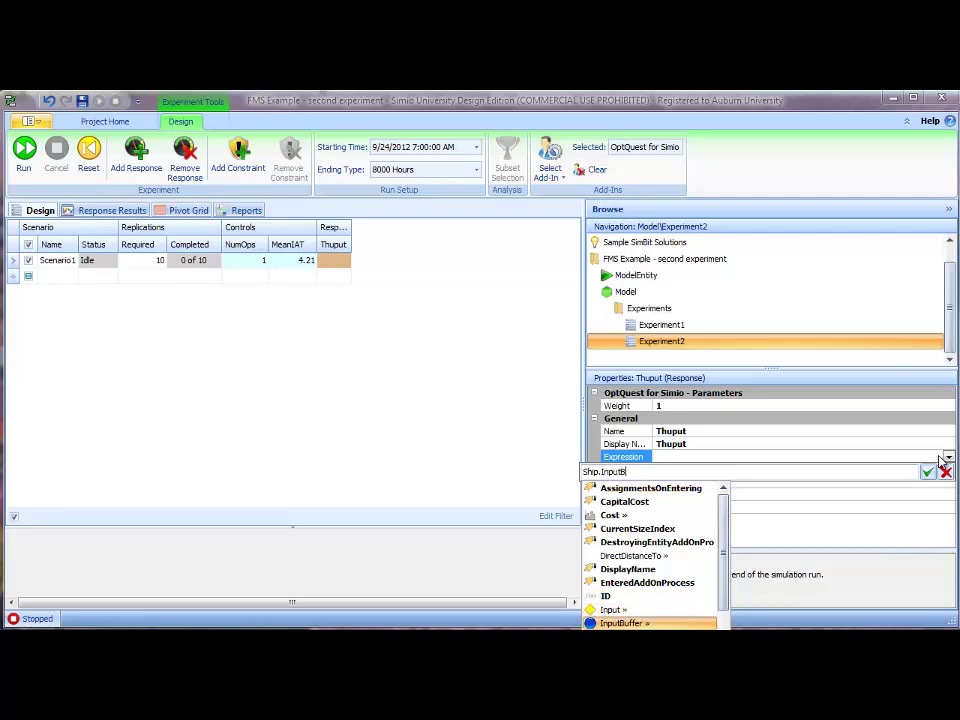
text(uffer.N)
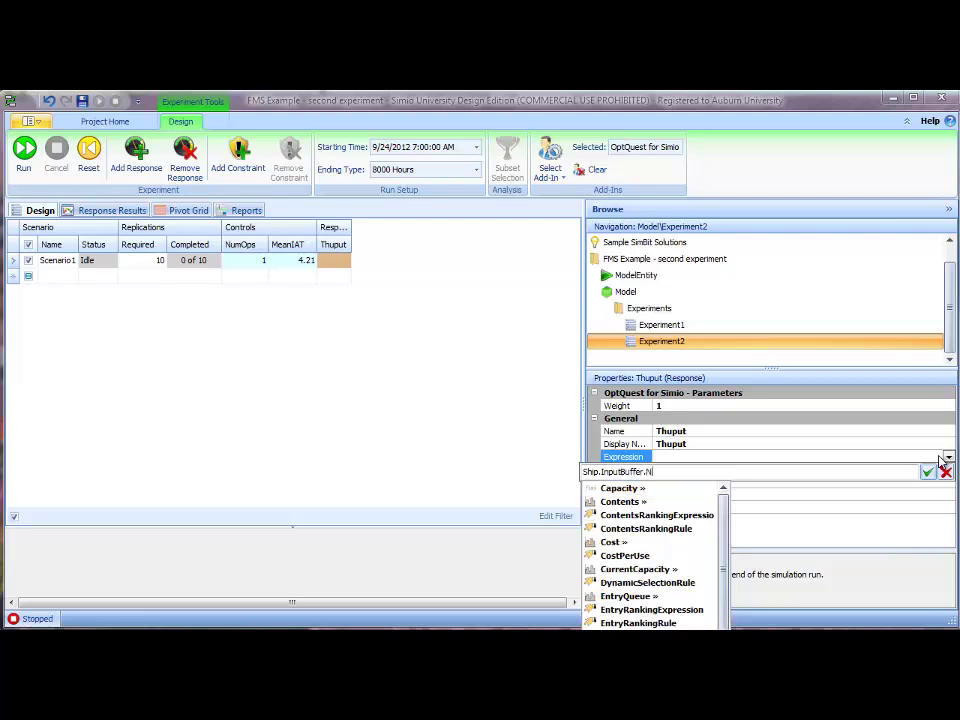
text(umberEntered/)
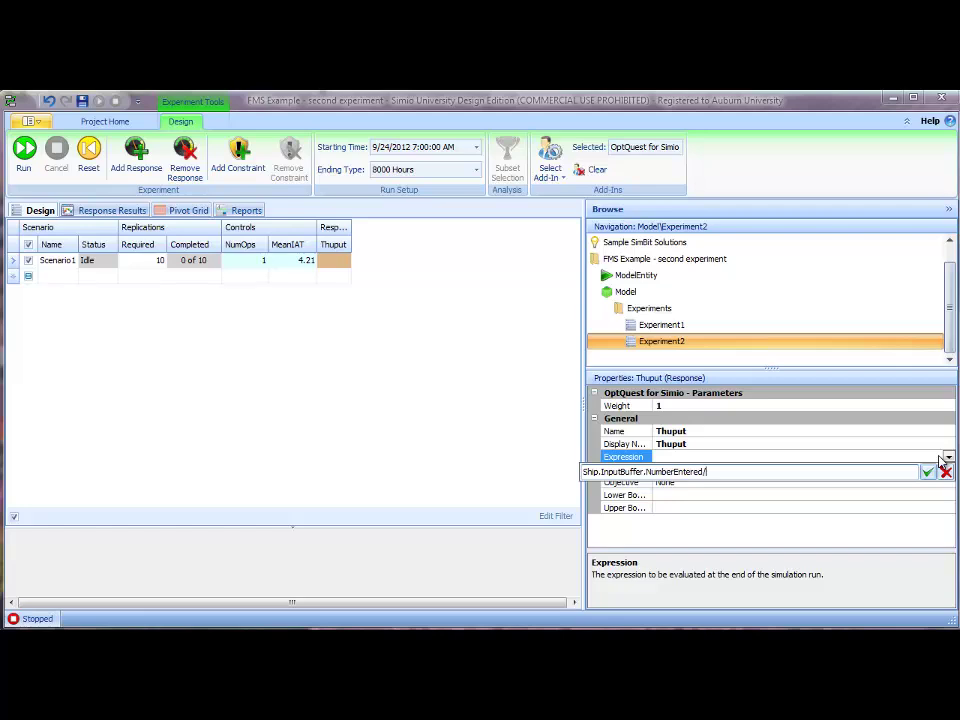
text(TimeNo)
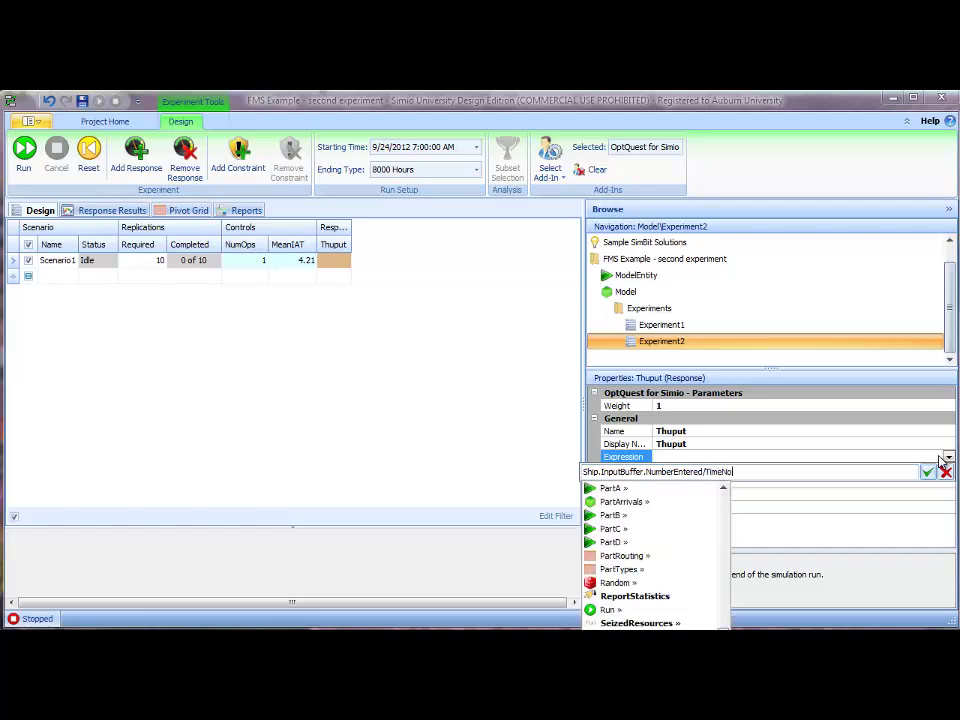
text(w)
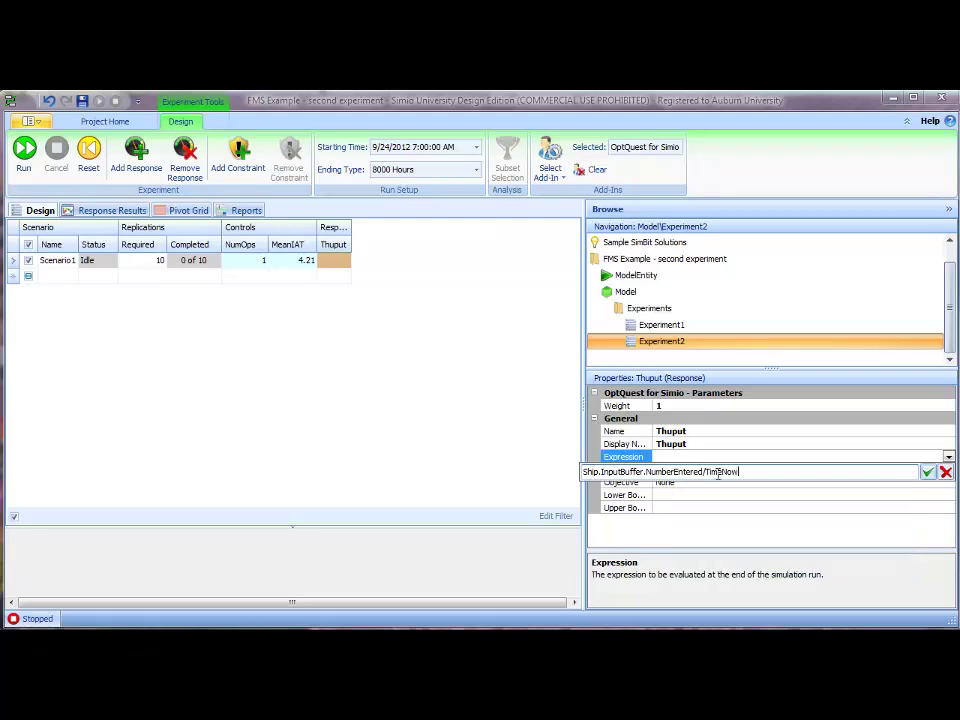
click(929, 472)
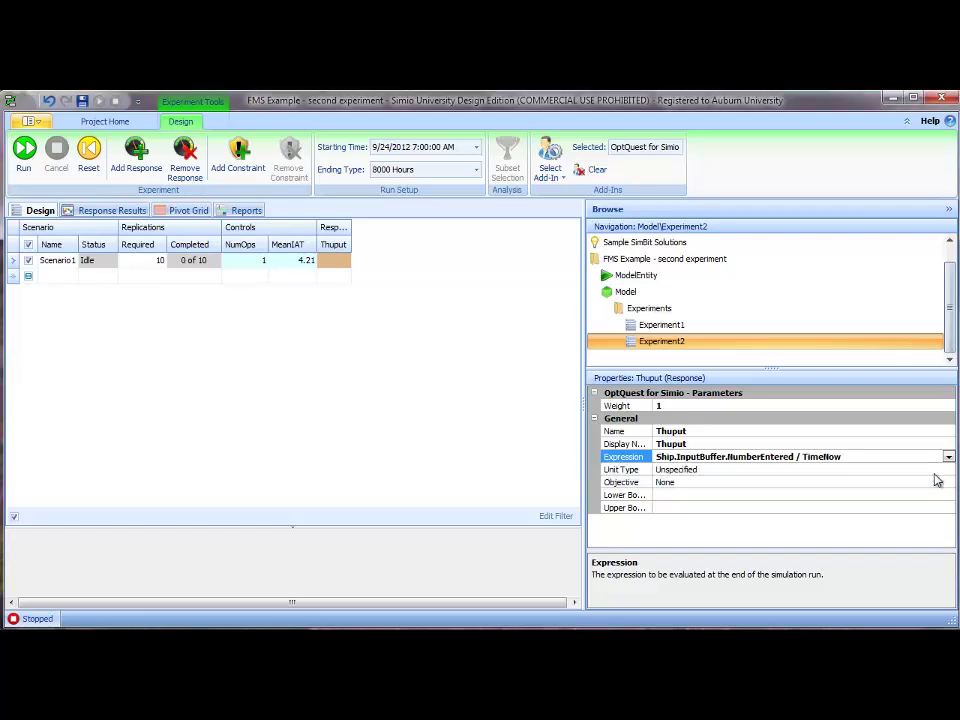
- Add a second response to the experiment and name it Stability
click(136, 152)
click(626, 431)
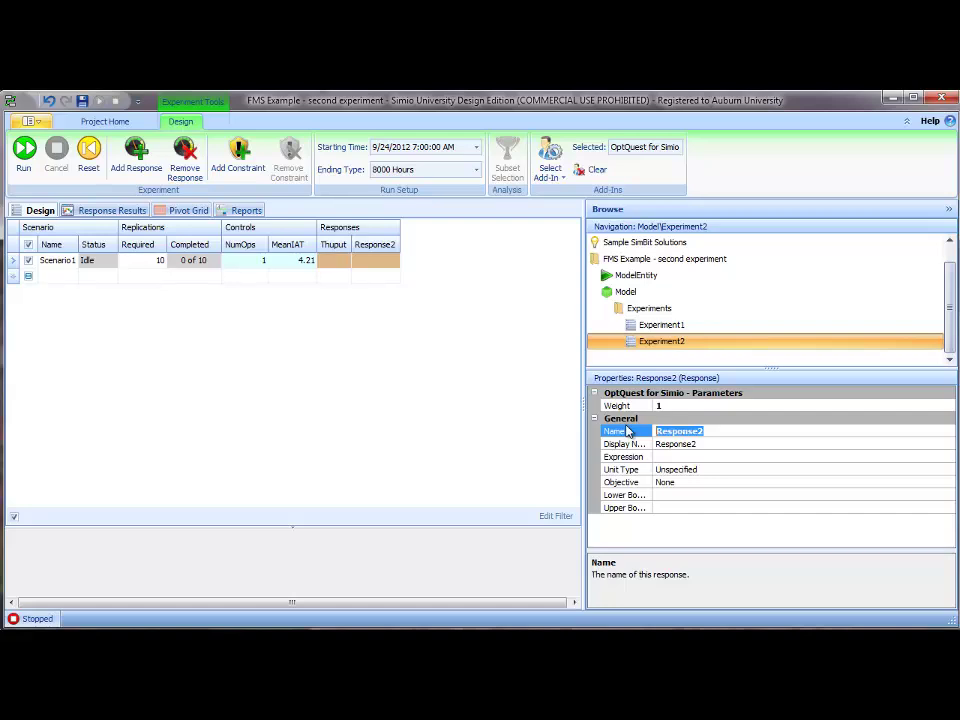
text(Stability)
- Set the Stability response's expression to (Ship.InputBuffer.NumberEntered / PartArrivals.OutputBuffer.NumberEntered)*100
click(707, 457)
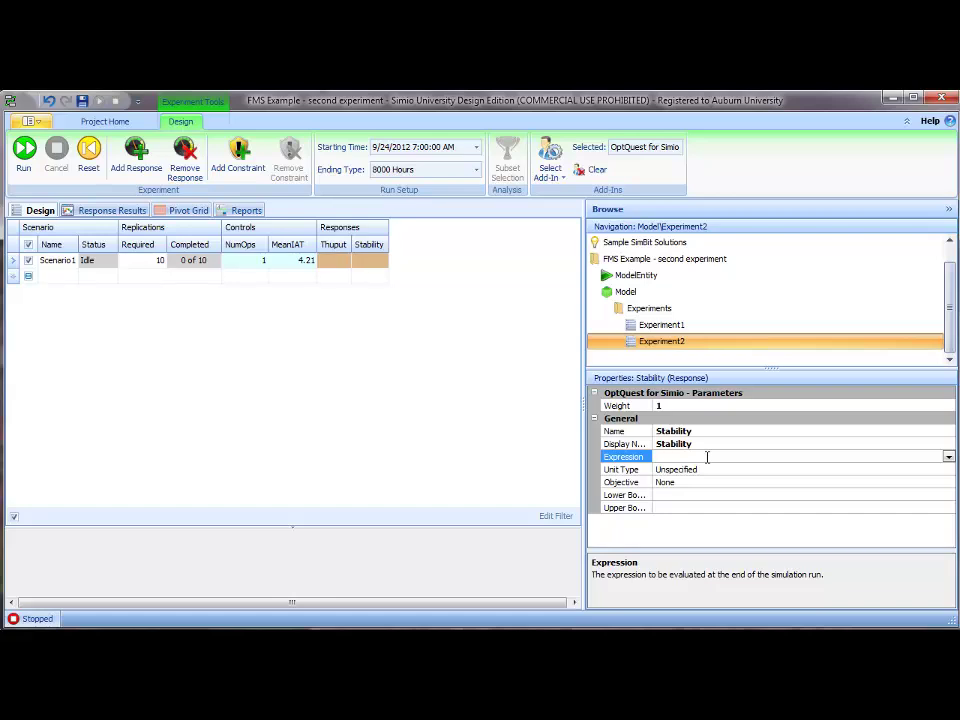
click(948, 457)
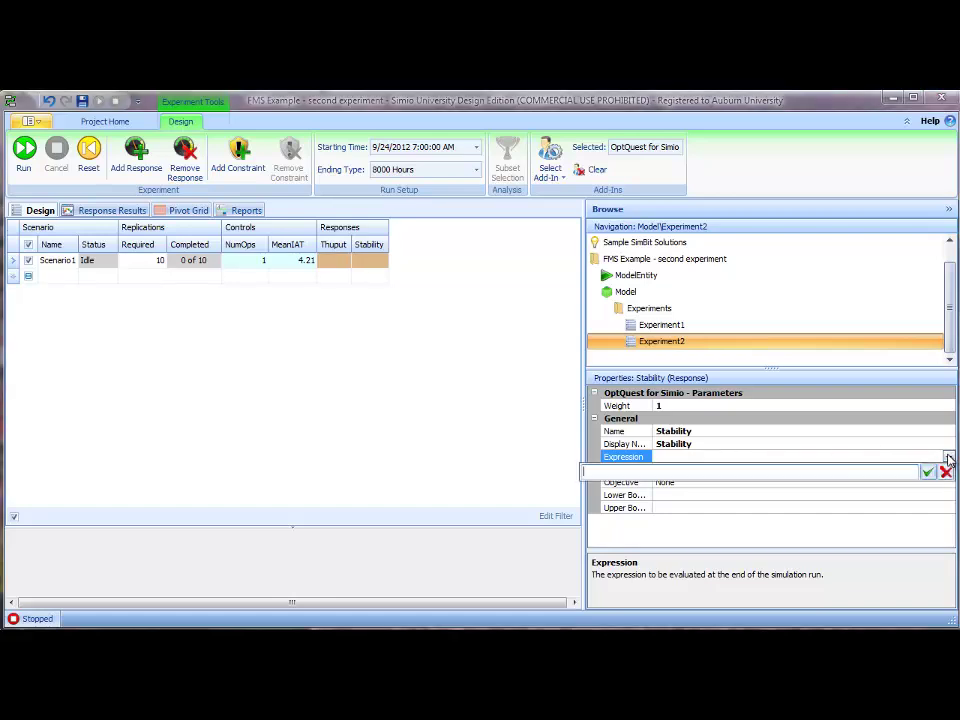
text((Sh)
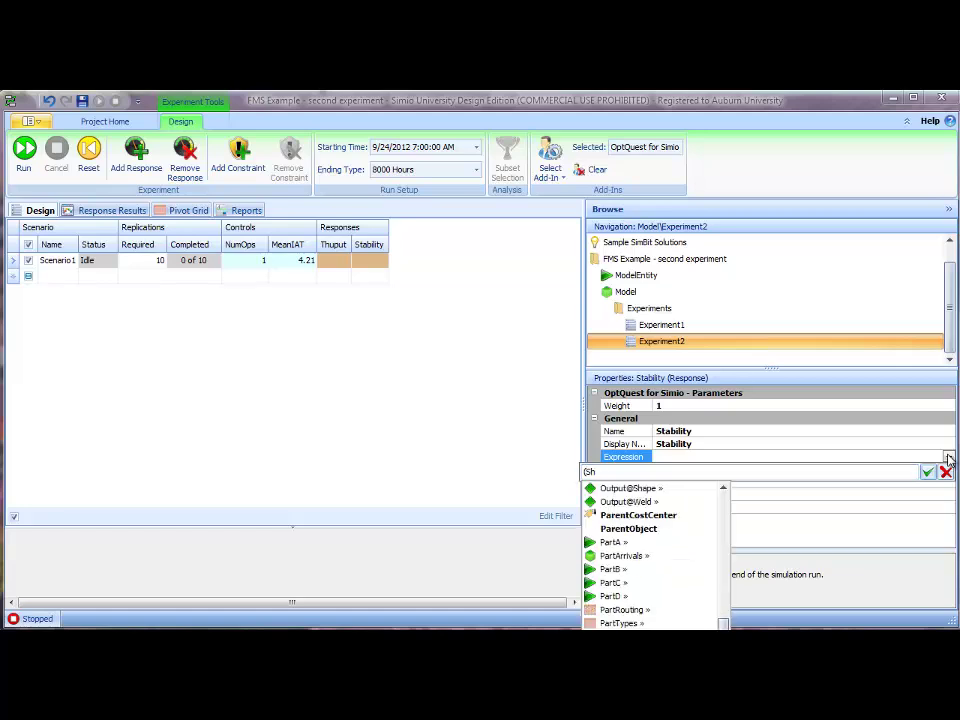
text(ip)
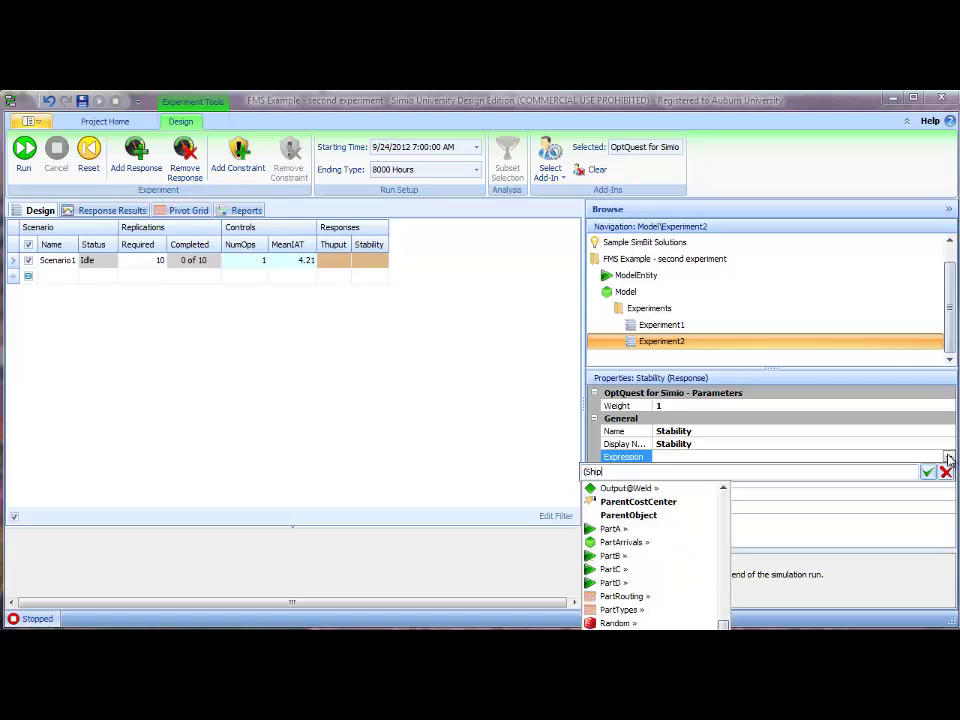
text(.InputBuf)
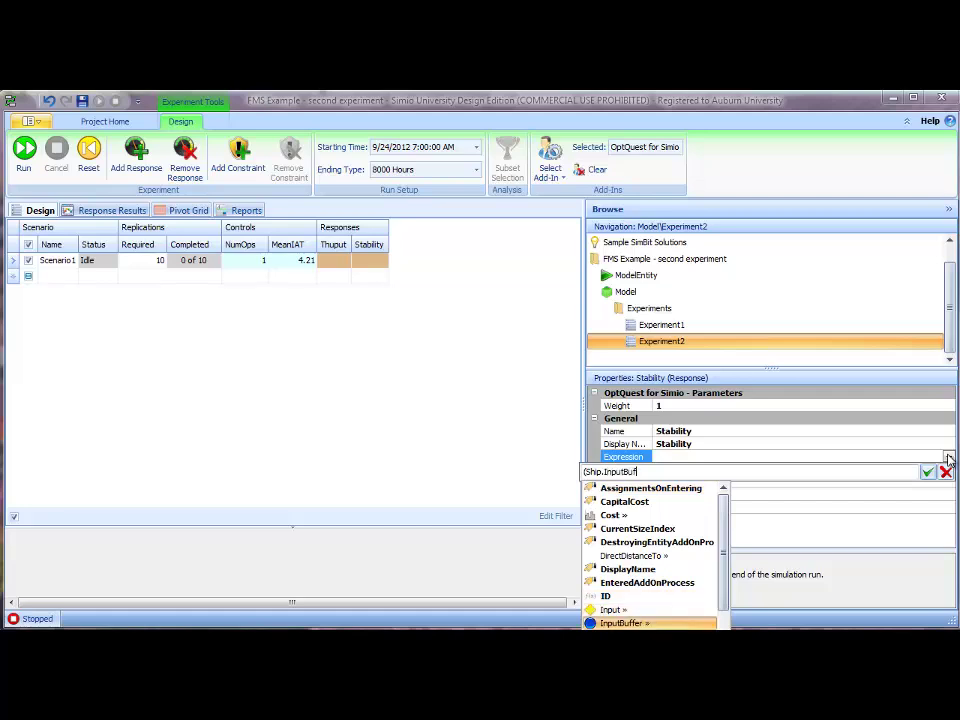
text(fer.Number)
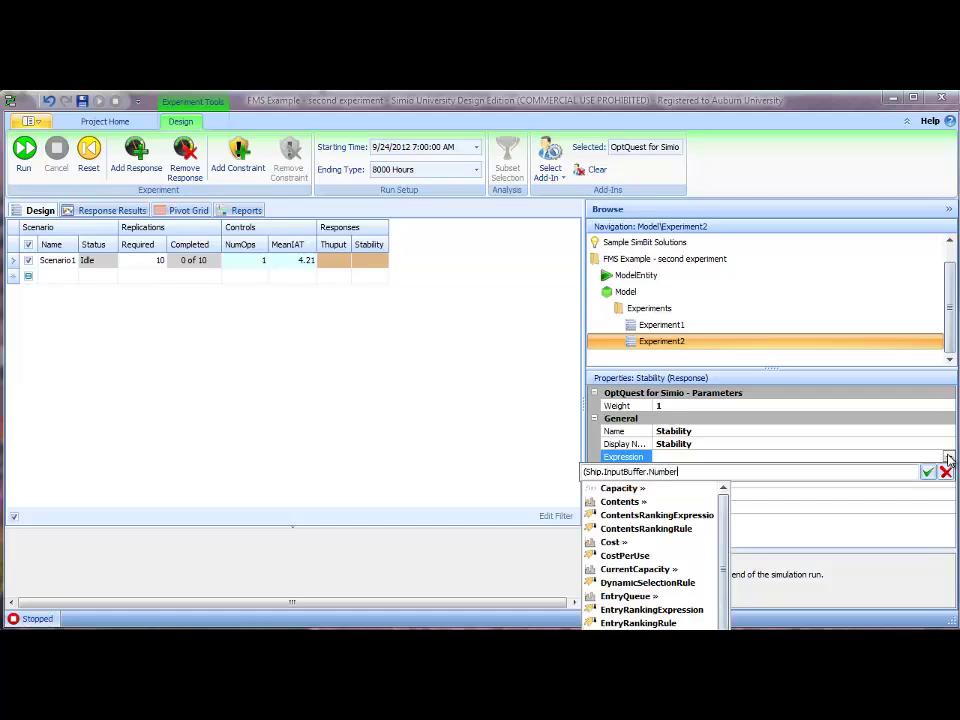
text(Entered /)
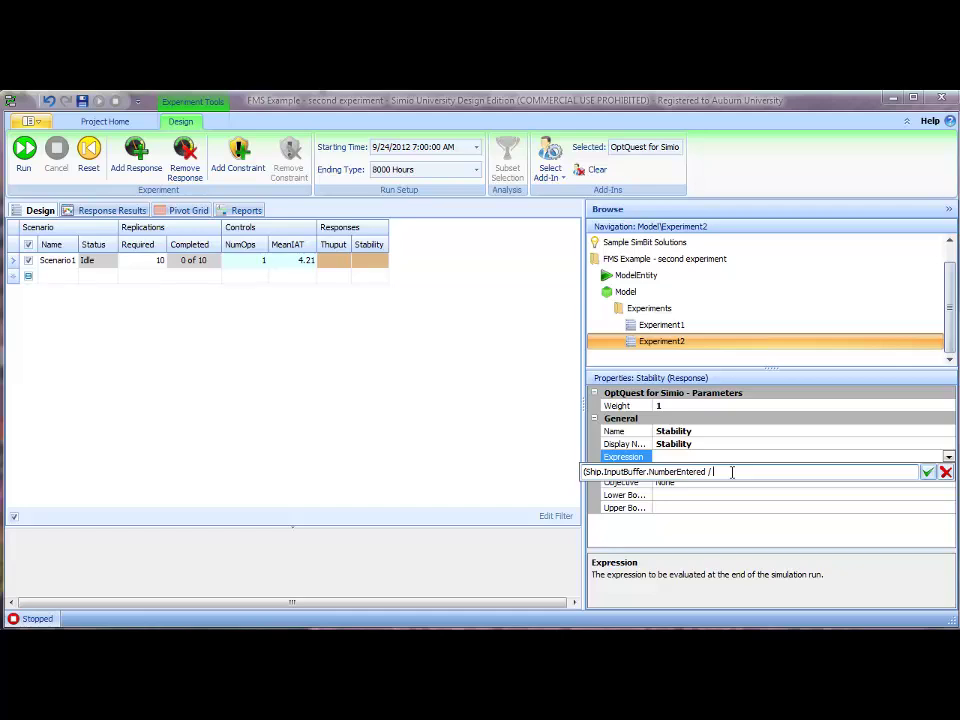
text( Par)
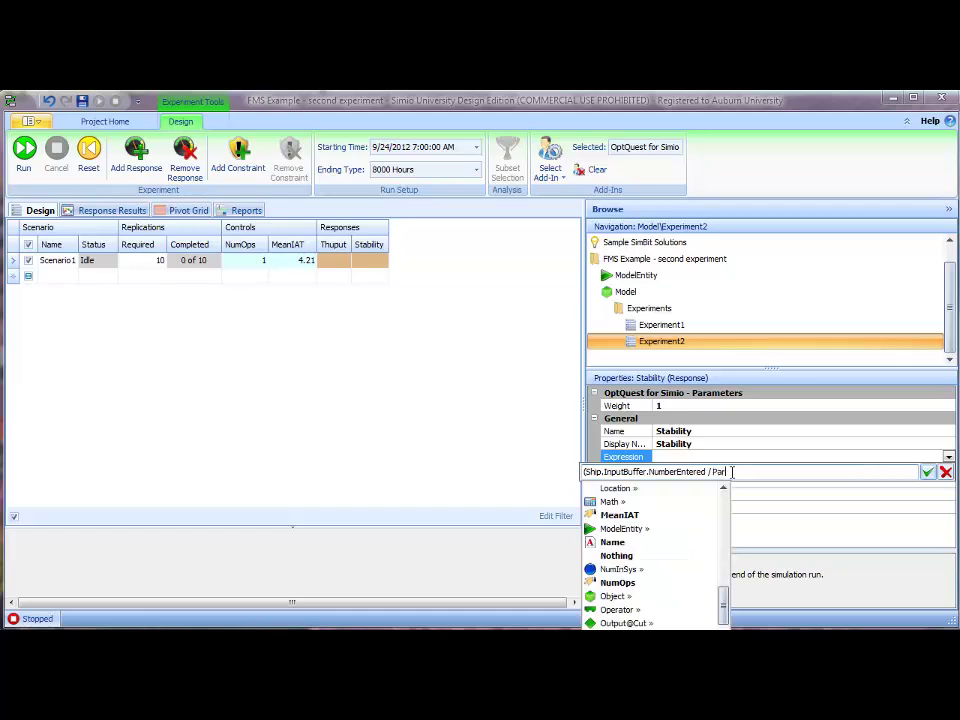
text(tArrivals.)
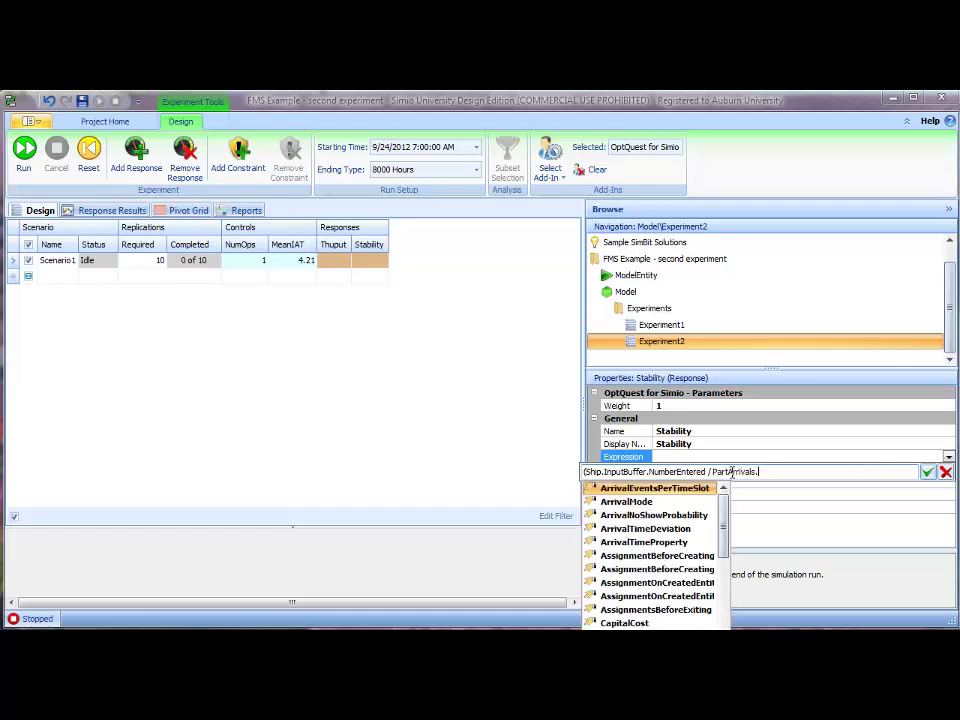
text(Out)
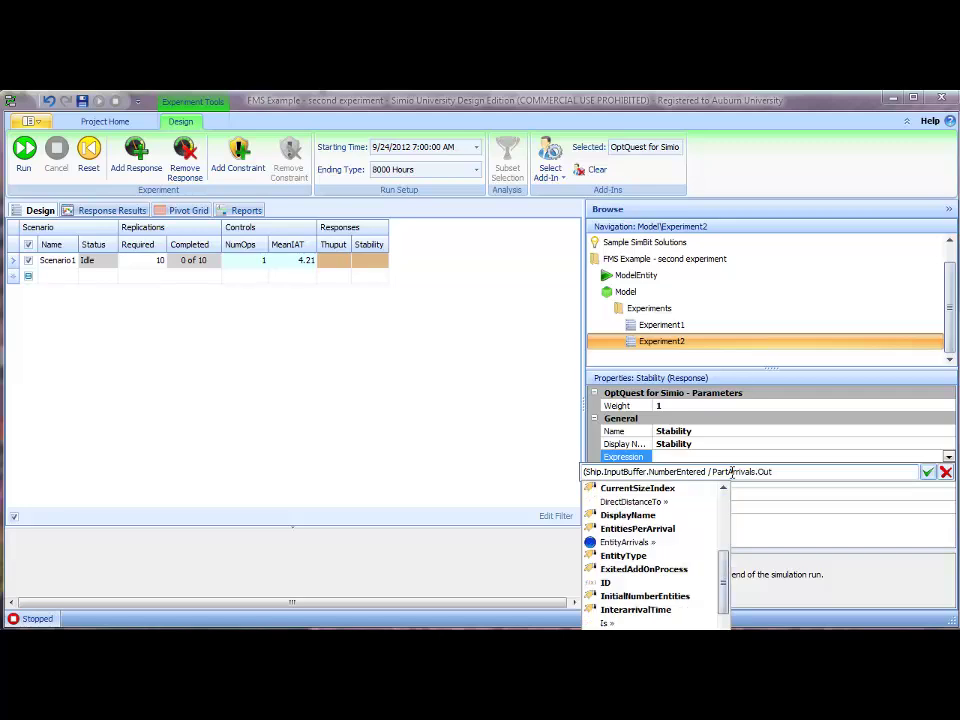
text(putBuffer.)
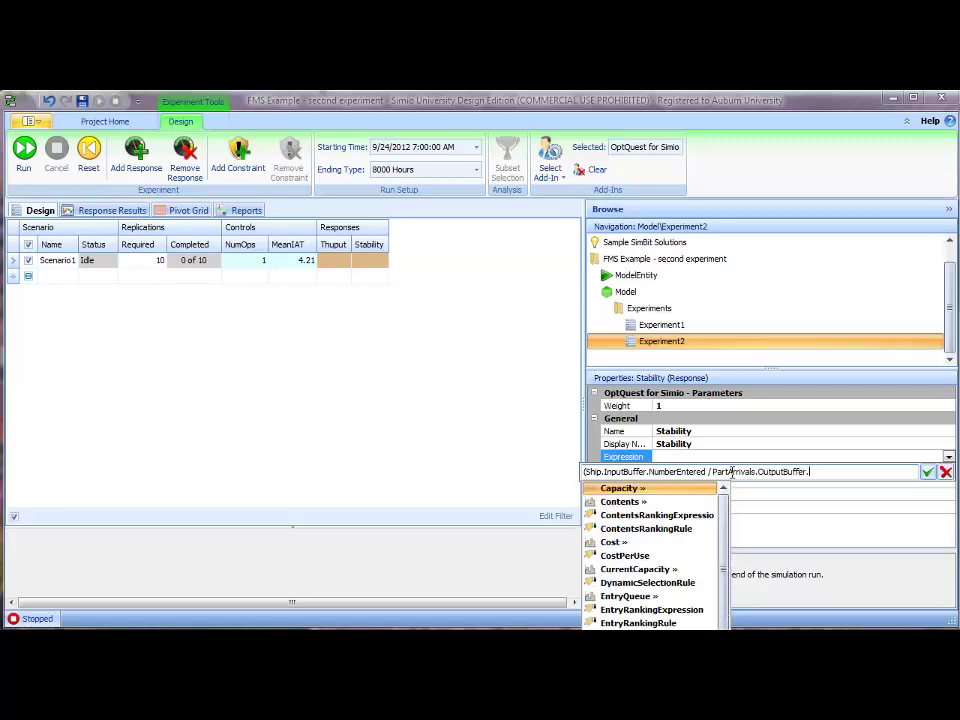
text(Num)
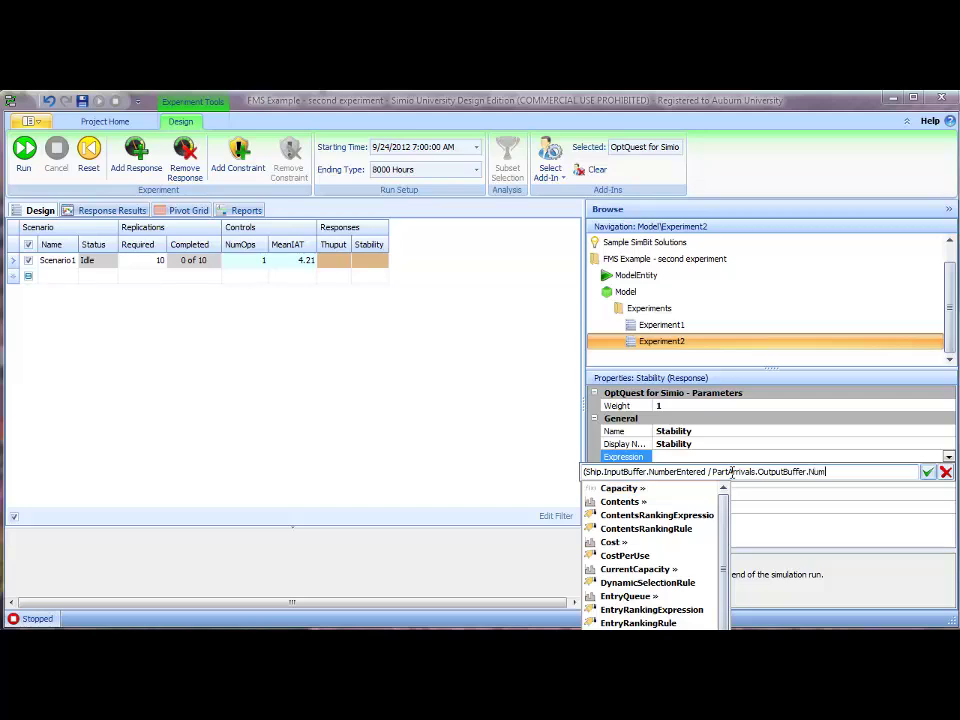
text(berEntered)*)
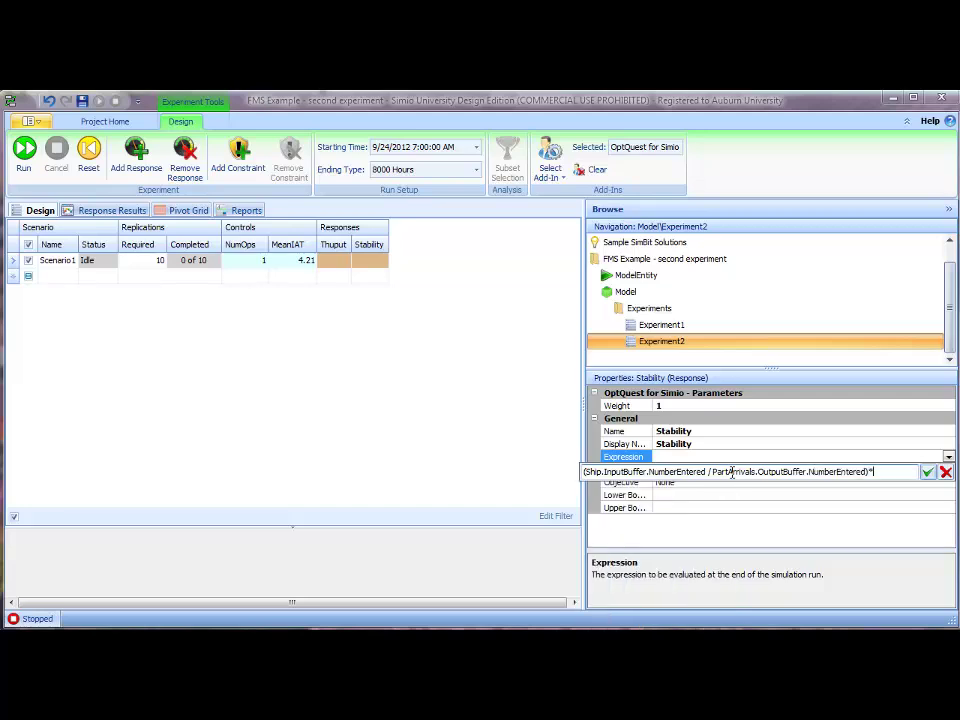
text(100)
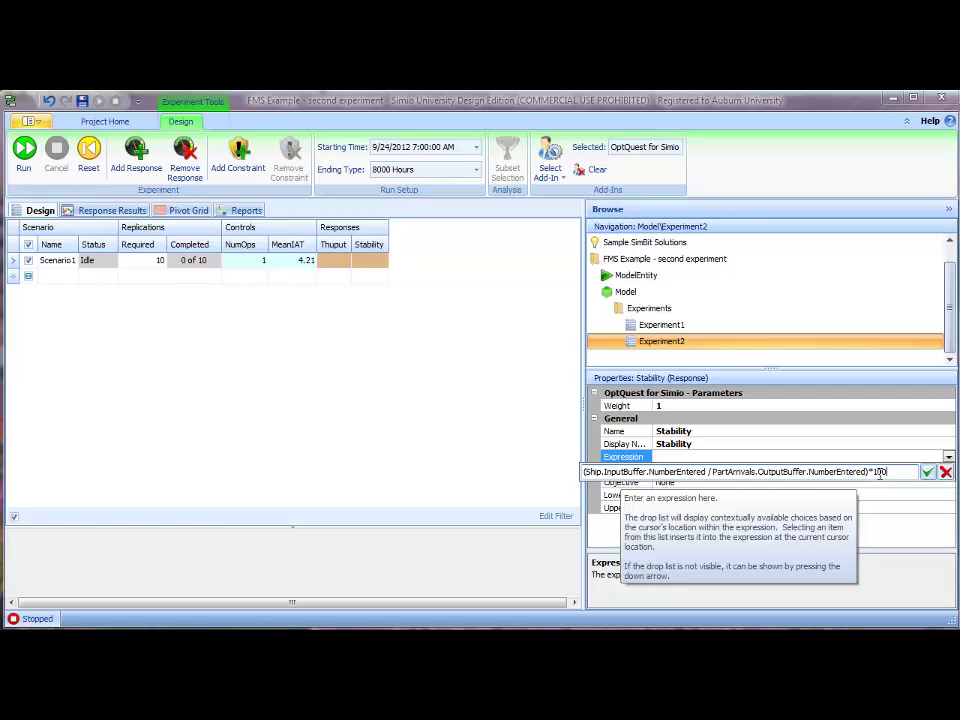
click(707, 472)
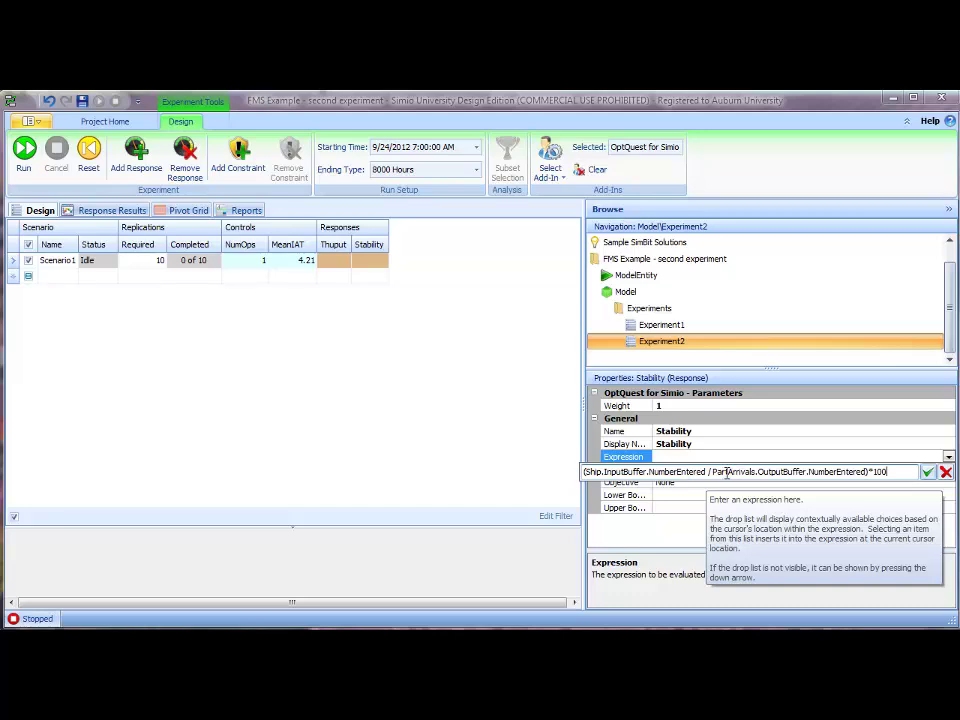
click(928, 474)
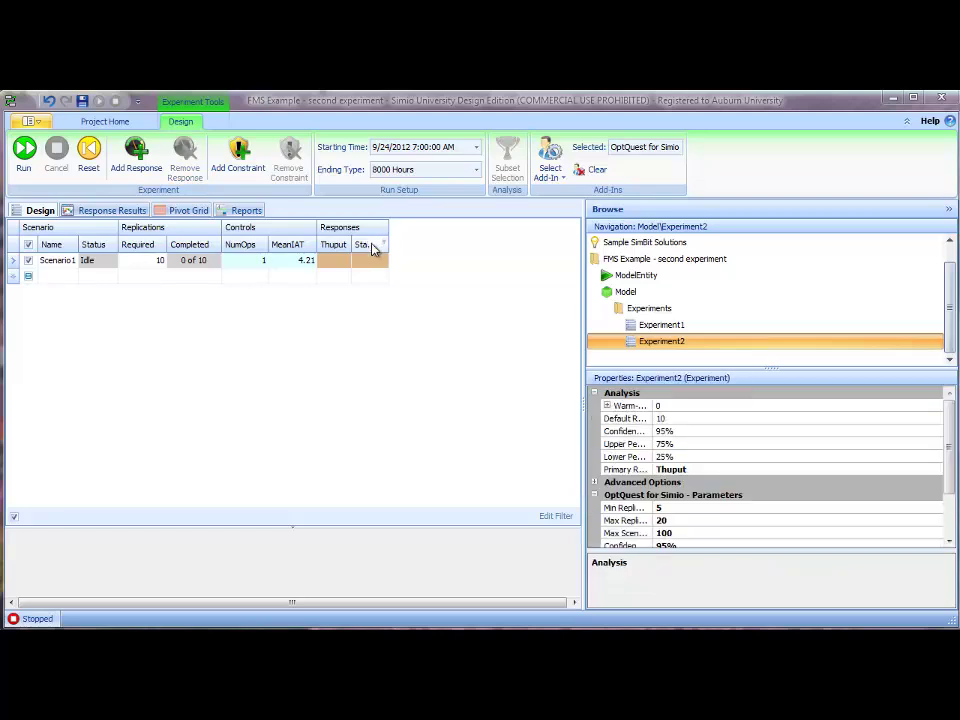
- Add a third response to the experiment and name it AvgWIP
click(140, 160)
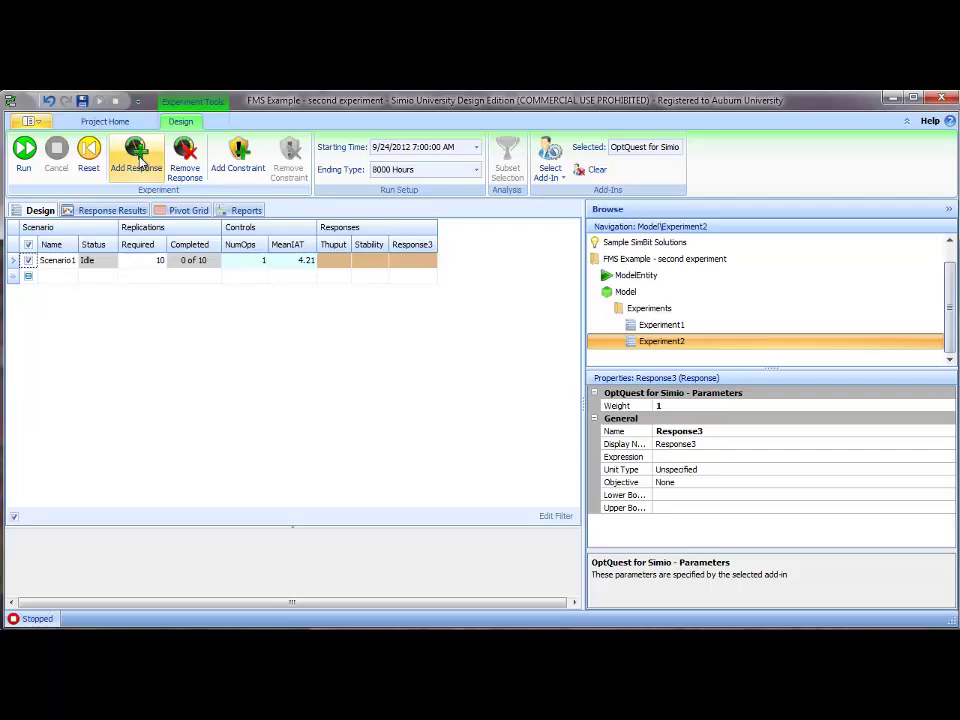
double_click(700, 431)
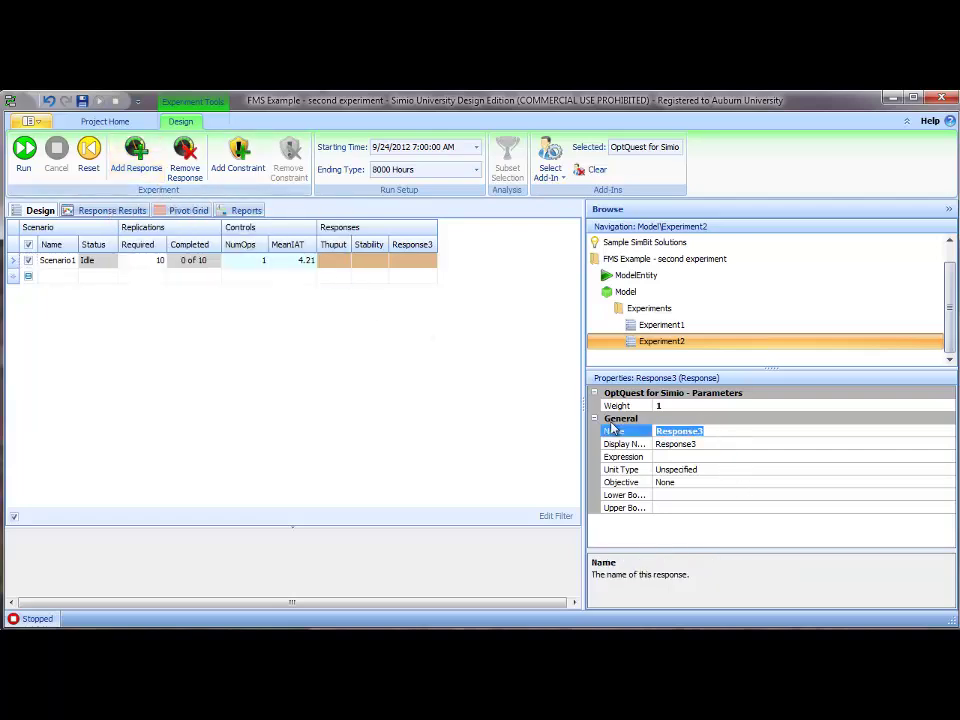
text(AvgWIP)
- Set the AvgWIP response's expression to NumInSys.Average
click(715, 458)
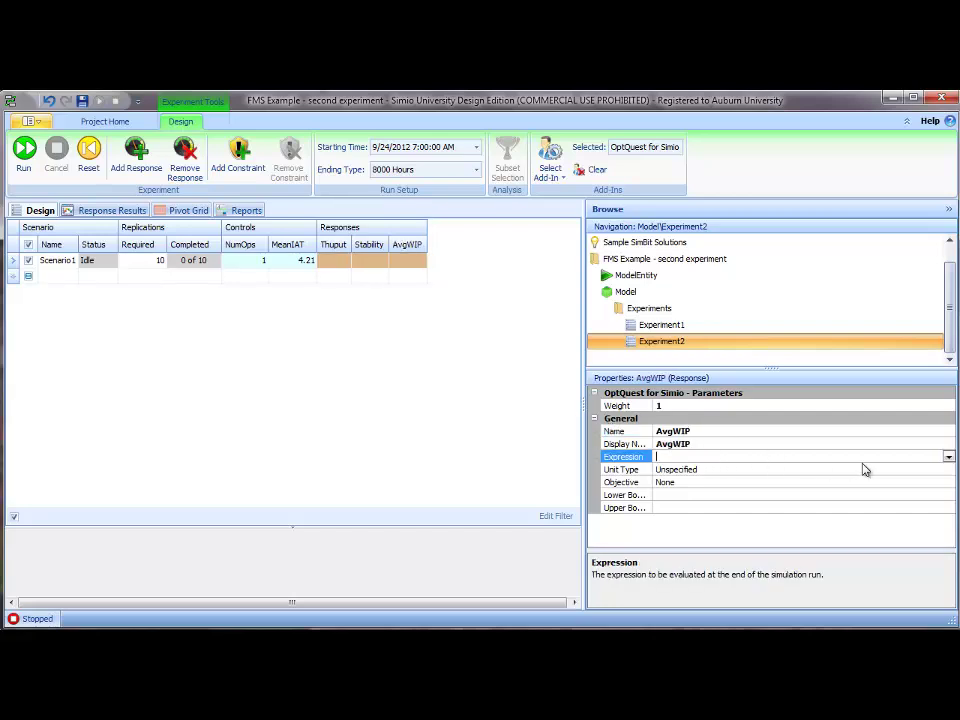
click(949, 457)
text(N)
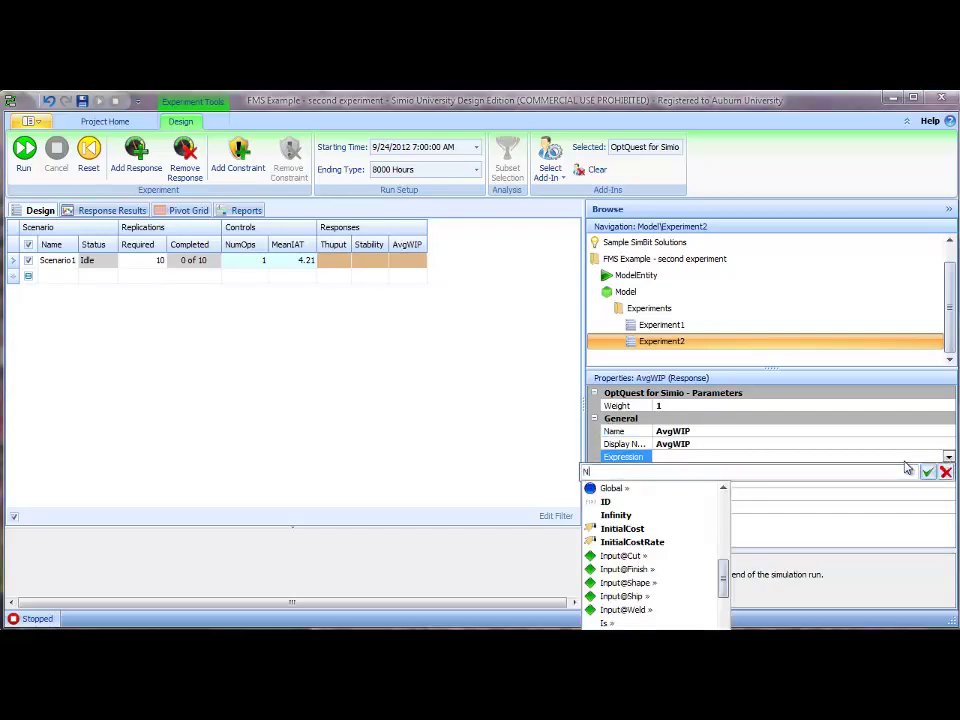
text(umInSys.Ave)
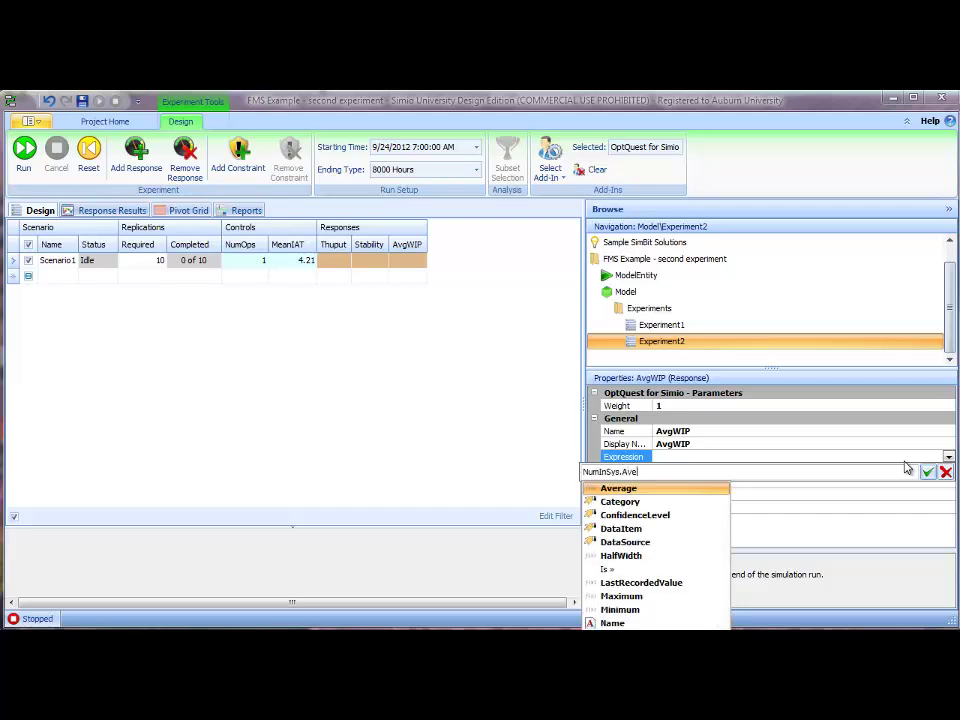
key(Return)
click(928, 471)
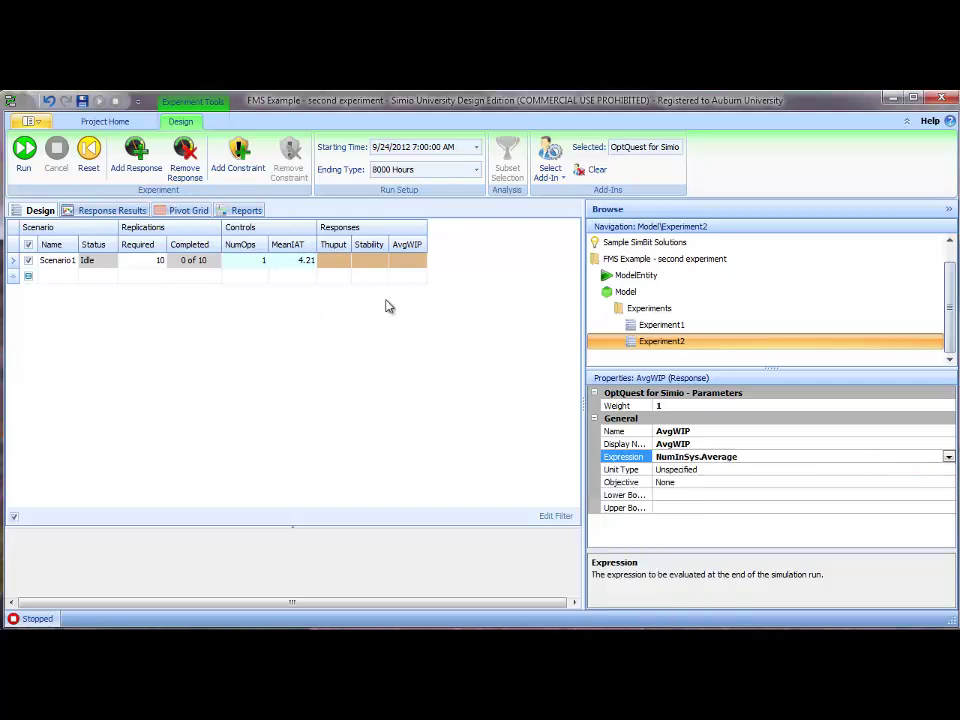
- Add a fourth response to the experiment and name it FinalWIP
click(136, 158)
click(612, 430)
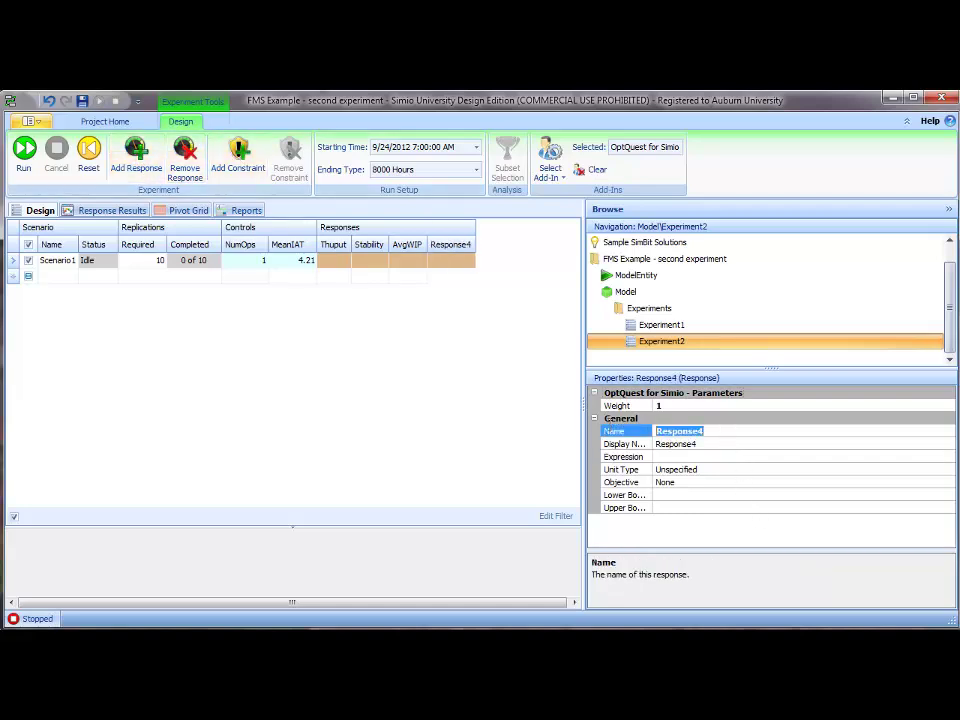
text(FinalWIP)
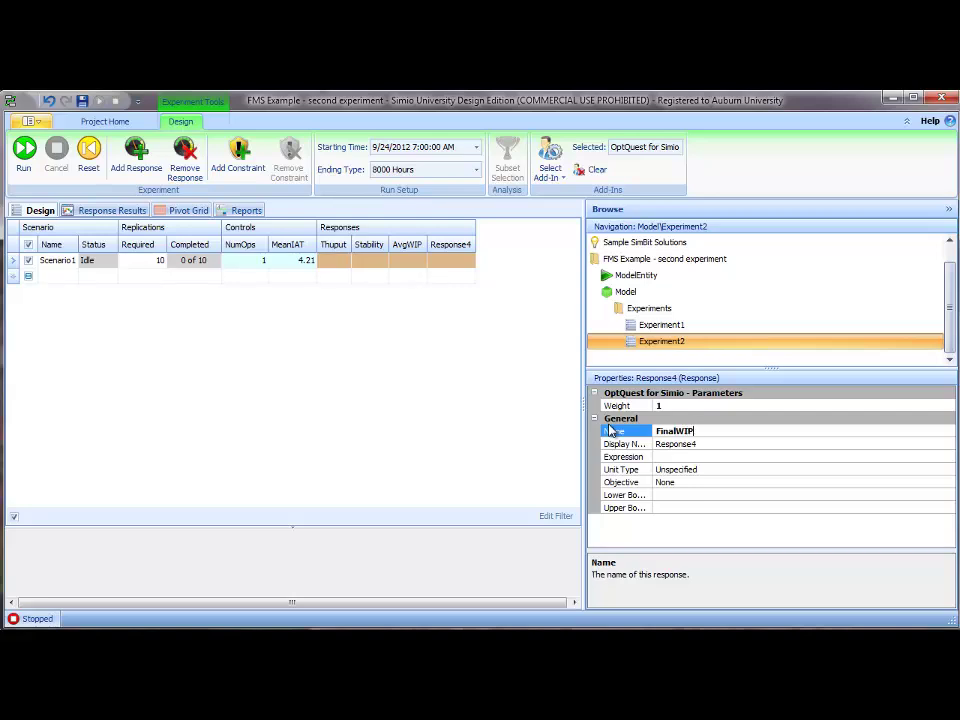
- Set the FinalWIP response's expression to FinalWIP.Value
click(624, 456)
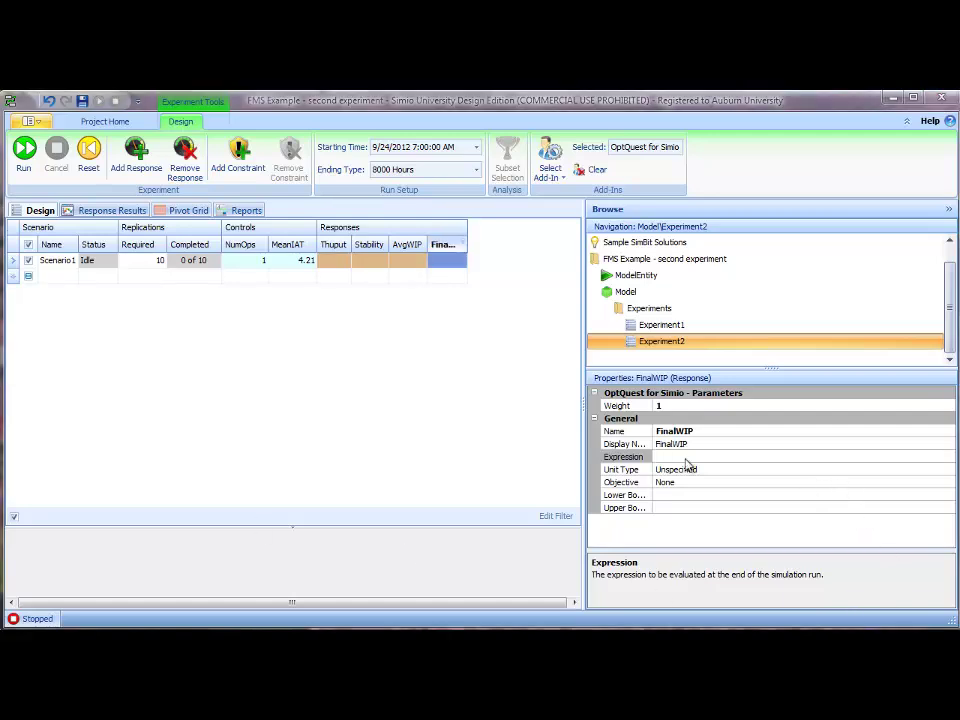
click(948, 456)
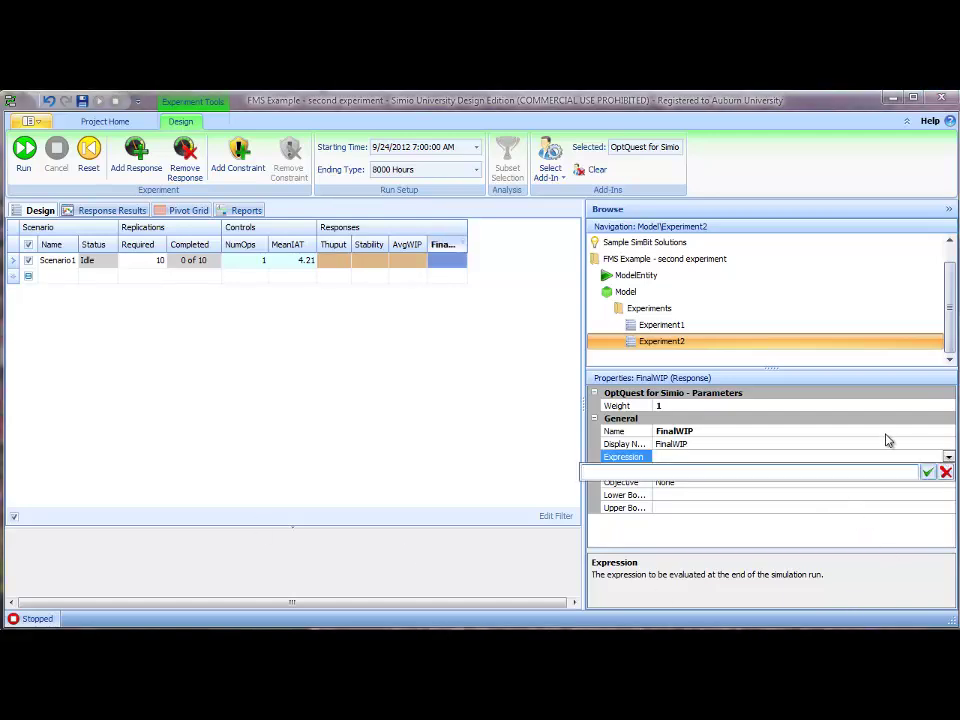
text(FinalWIP.)
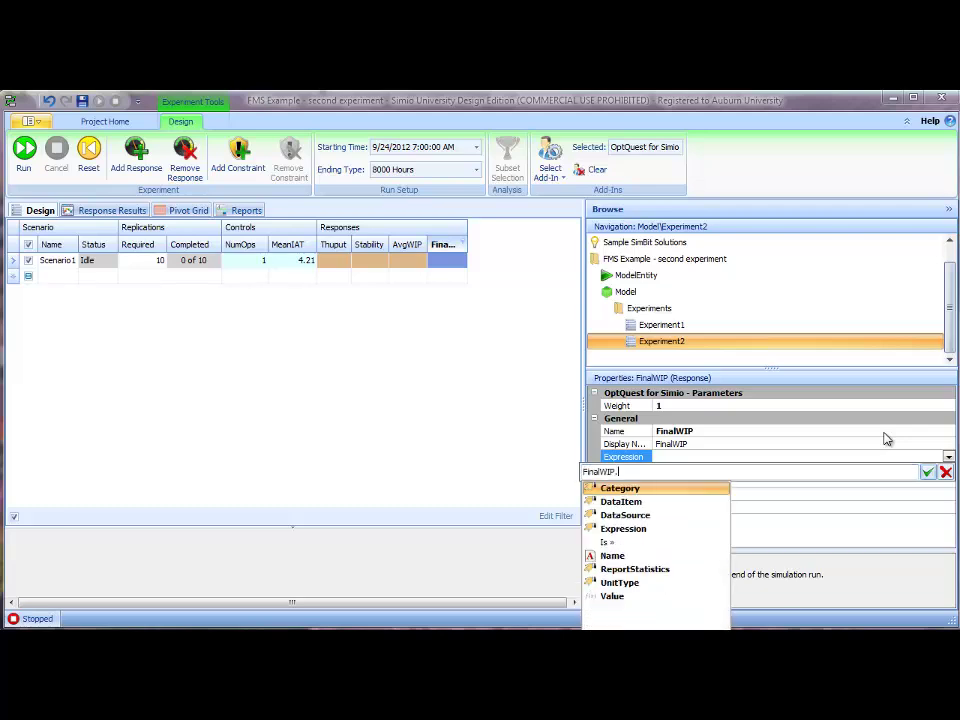
text(Val)
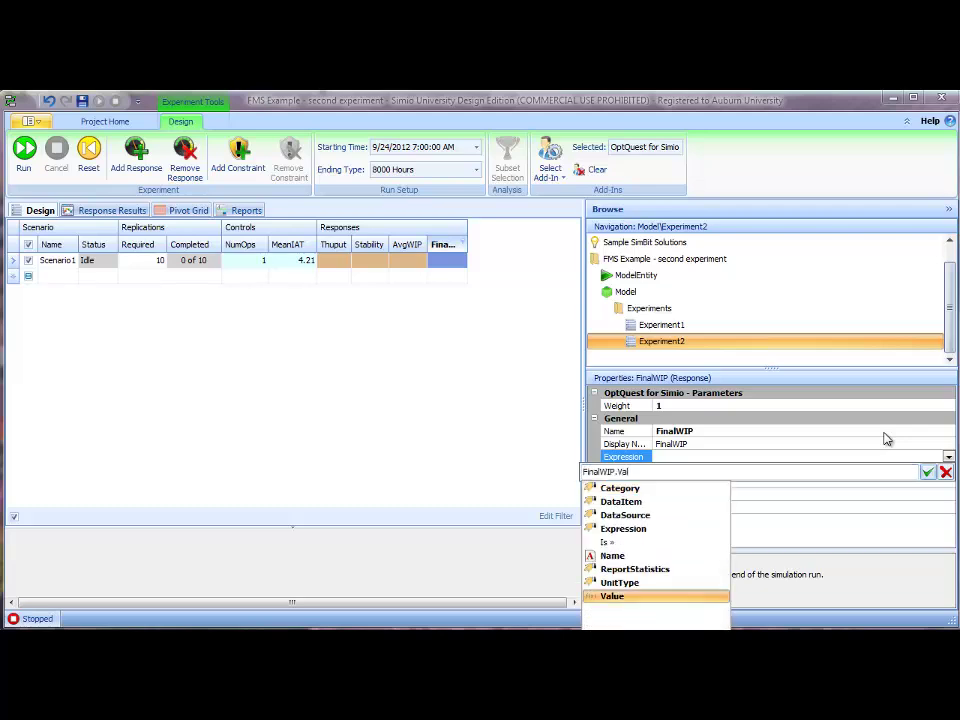
text(ue)
click(928, 471)
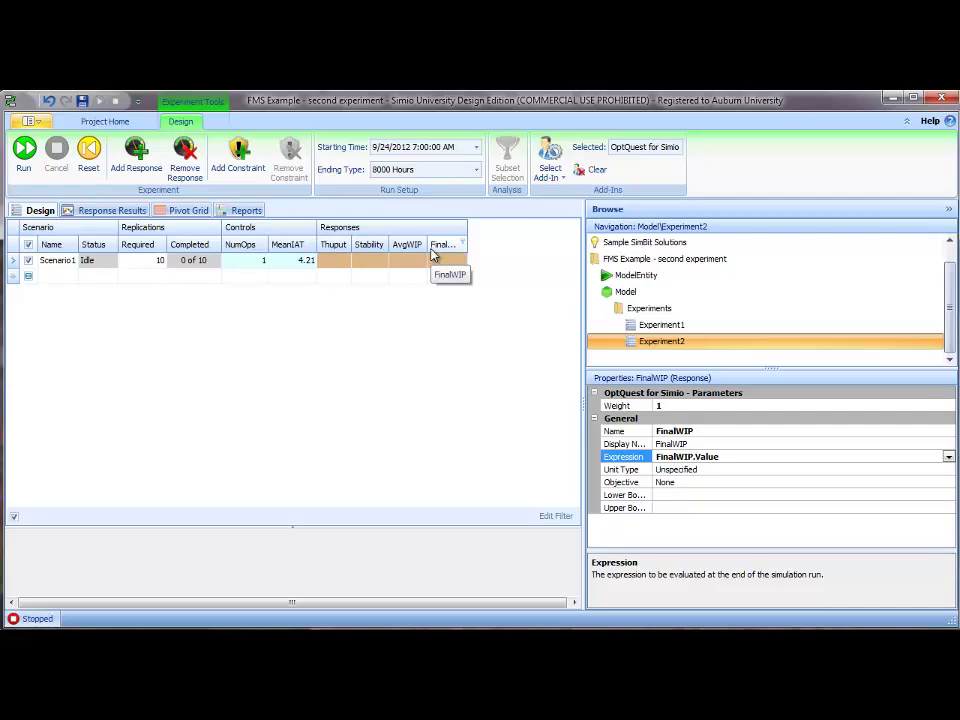
- Add a fifth response to the experiment and name it NumberOperators
click(136, 157)
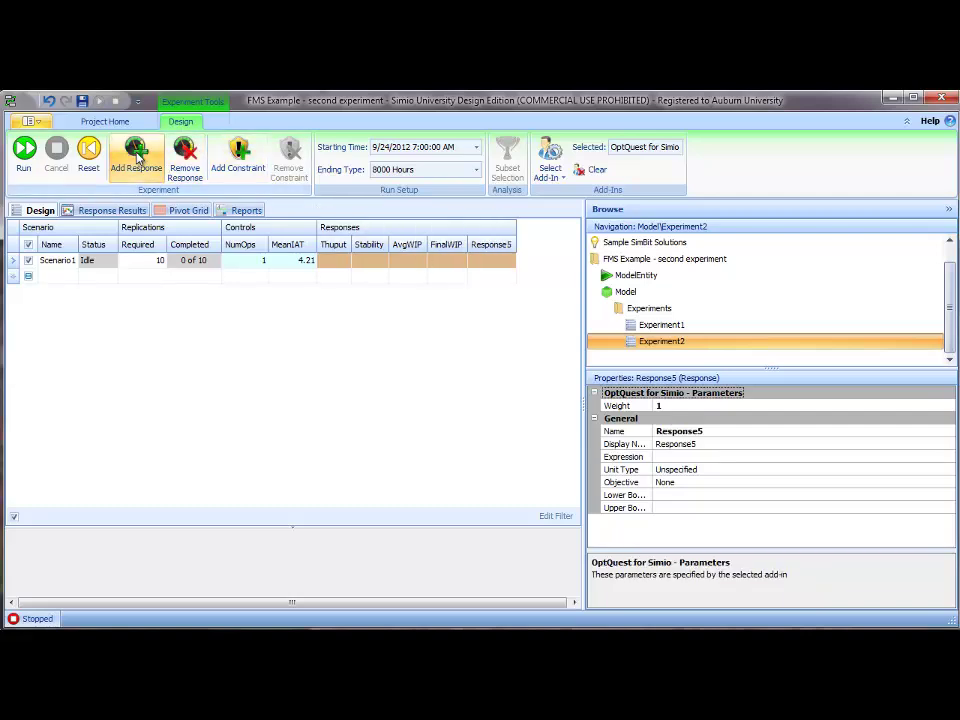
drag(703, 431, 627, 420)
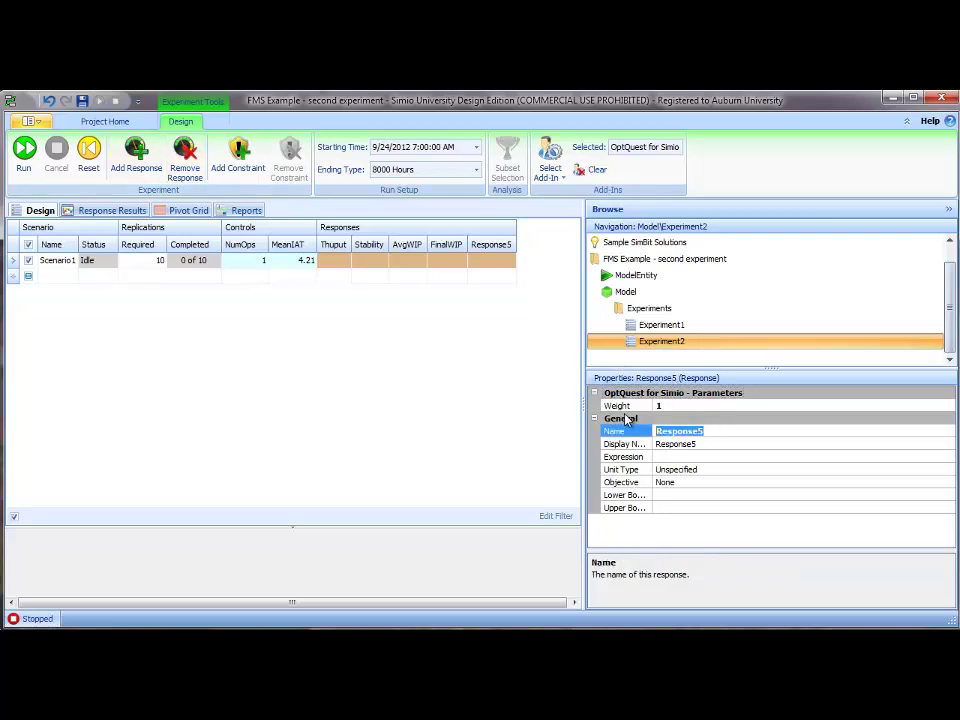
text(NumberOperators)
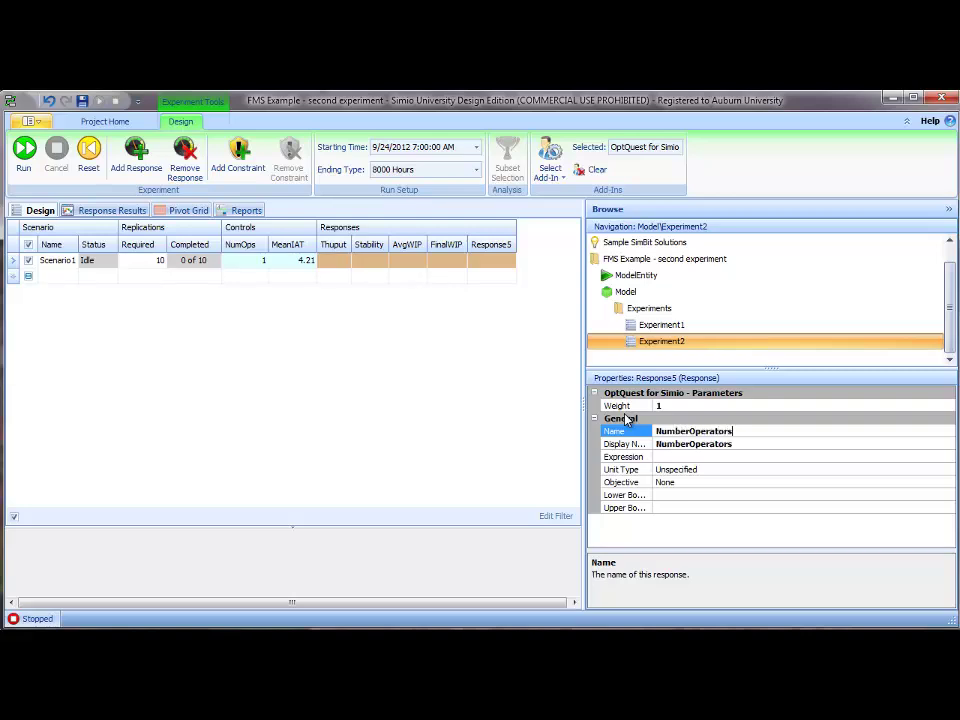
key(Return)
- Set the NumberOperators response's expression to NumOps
click(673, 456)
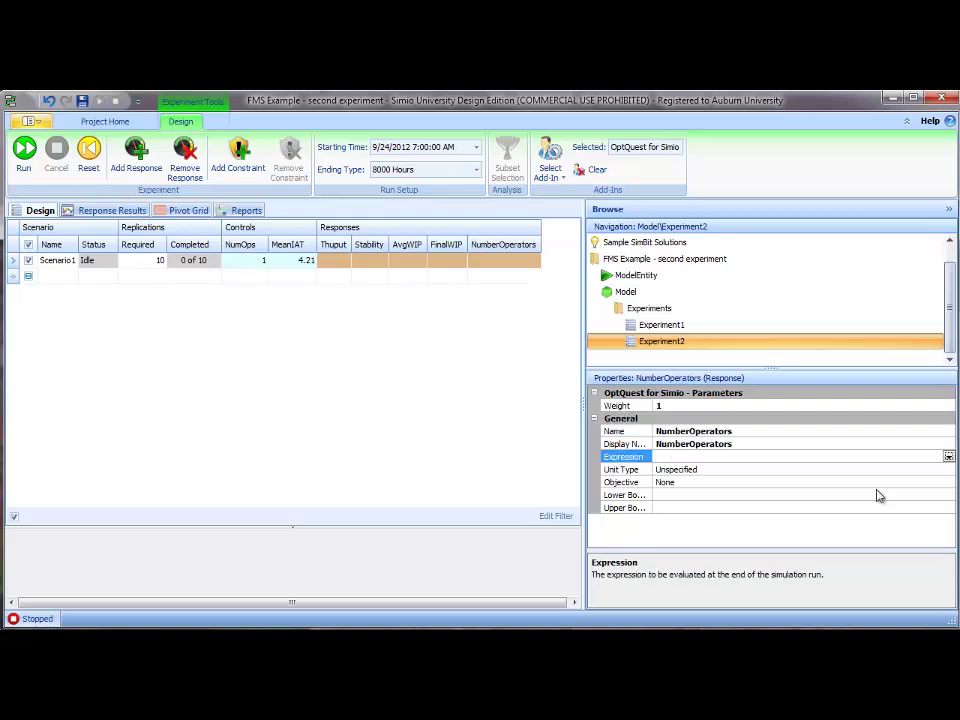
click(948, 456)
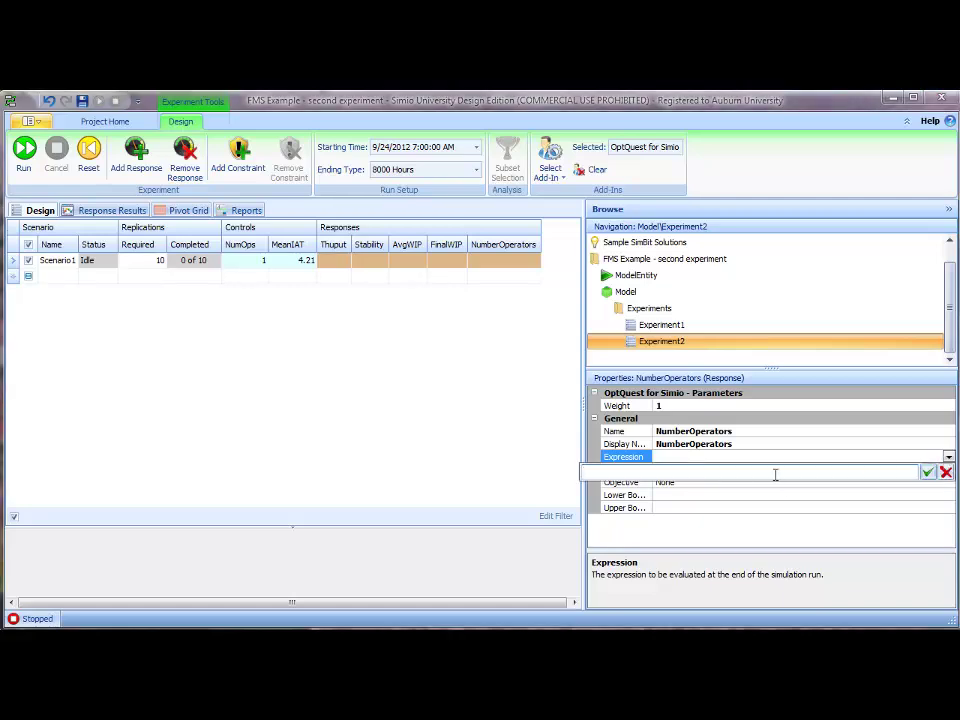
text(NumO)
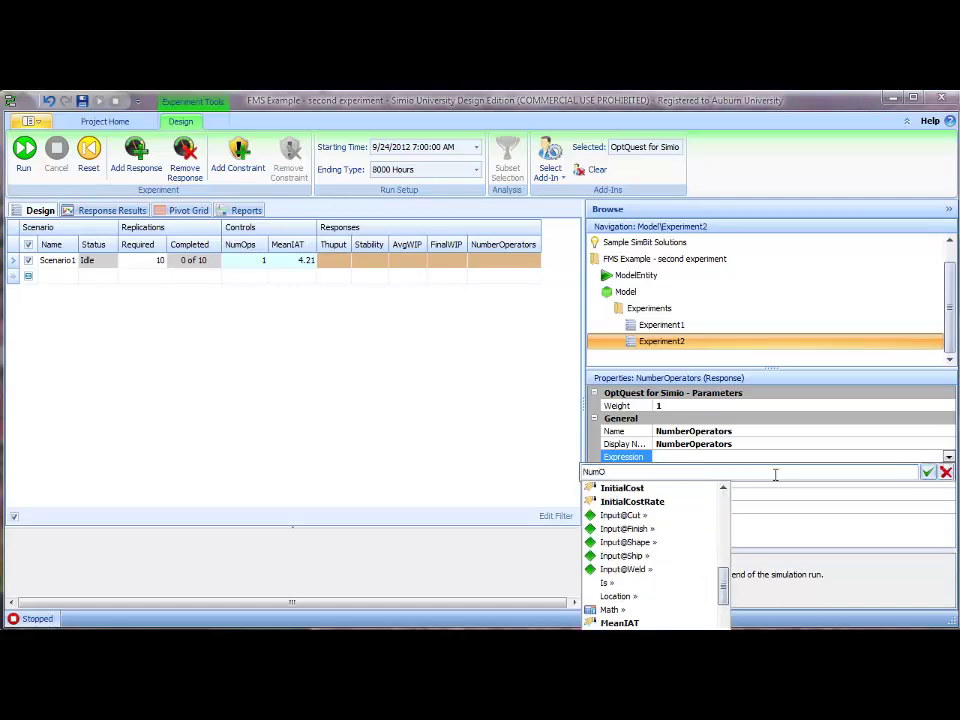
key(BackSpace)
key(BackSpace)
key(BackSpace)
key(BackSpace)
text(Agent.)
key(BackSpace)
key(BackSpace)
key(BackSpace)
key(BackSpace)
key(BackSpace)
key(BackSpace)
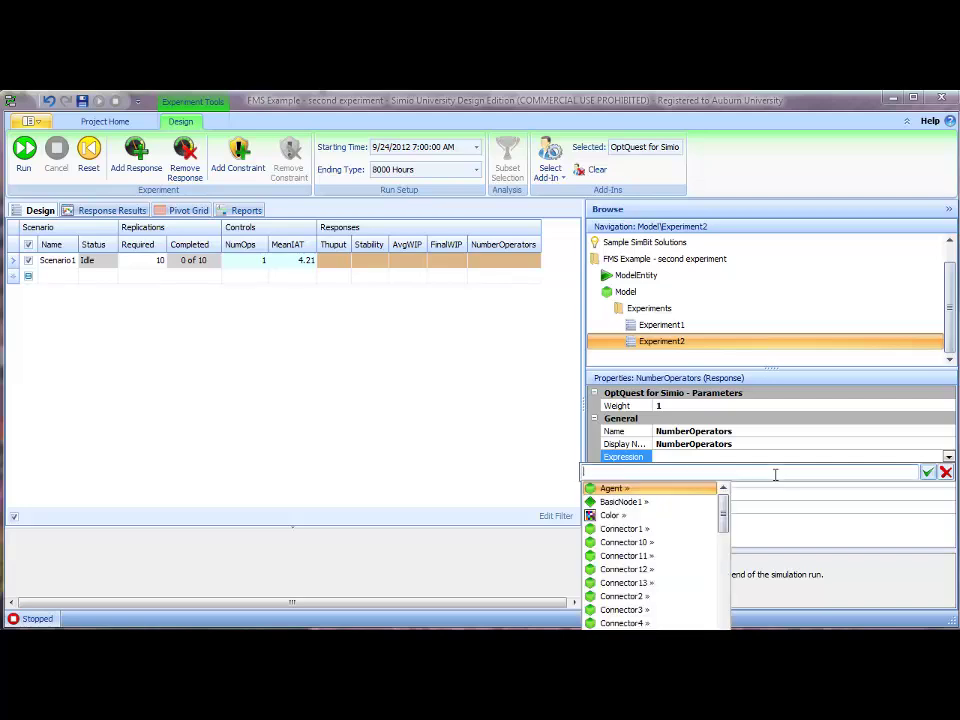
text(NumOps)
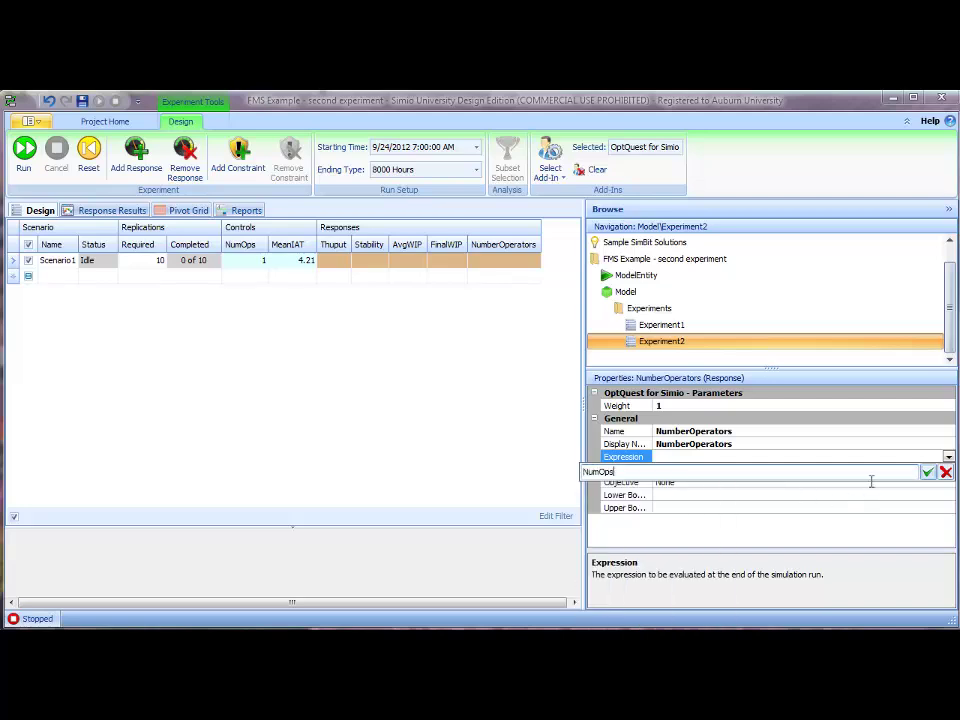
click(928, 472)
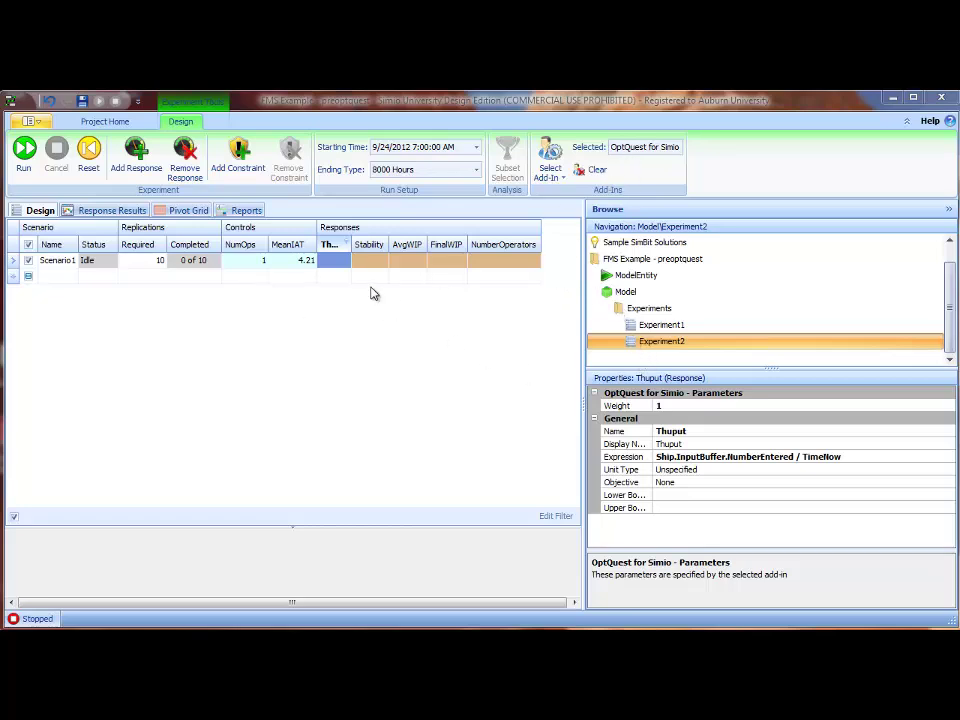
- Set the NumOps control's OptQuest range to a minimum value of 2 and a maximum value of 4
click(242, 246)
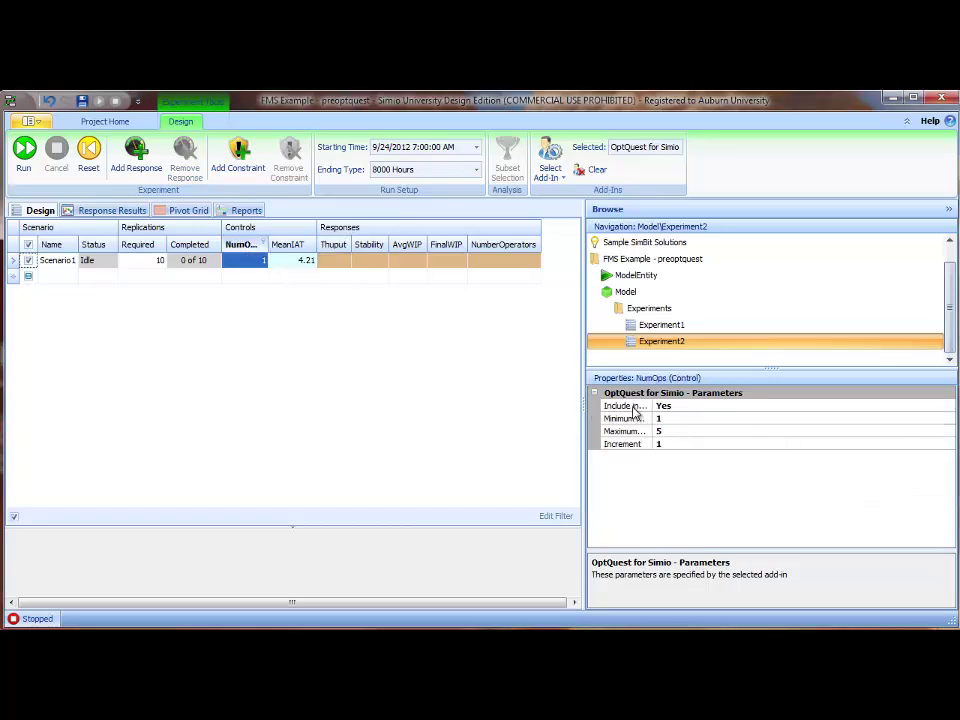
drag(654, 408, 700, 408)
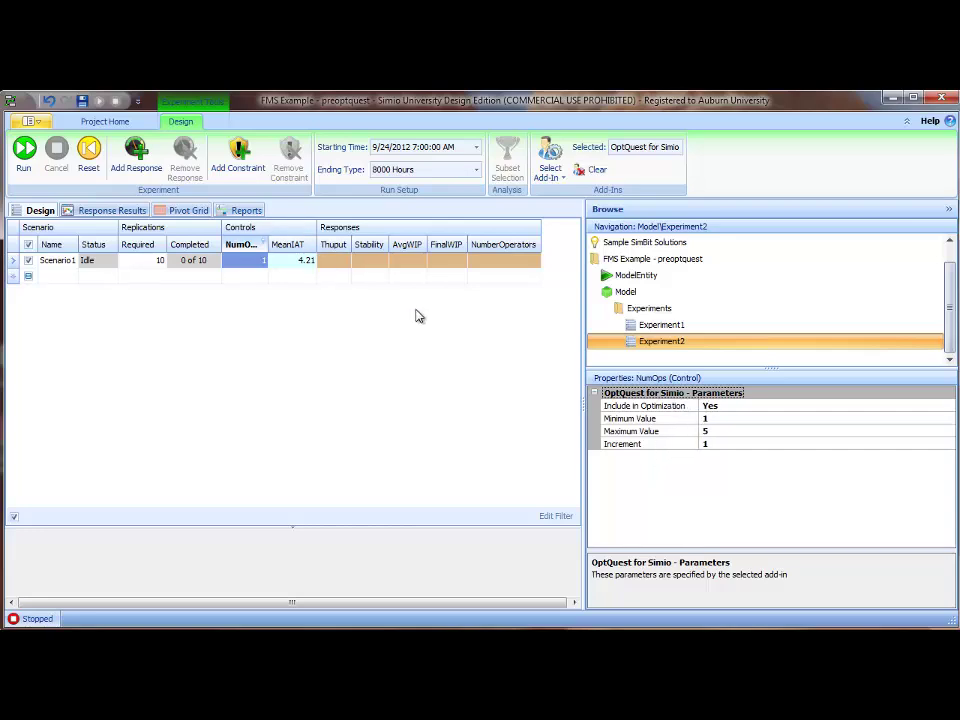
click(722, 419)
text(2)
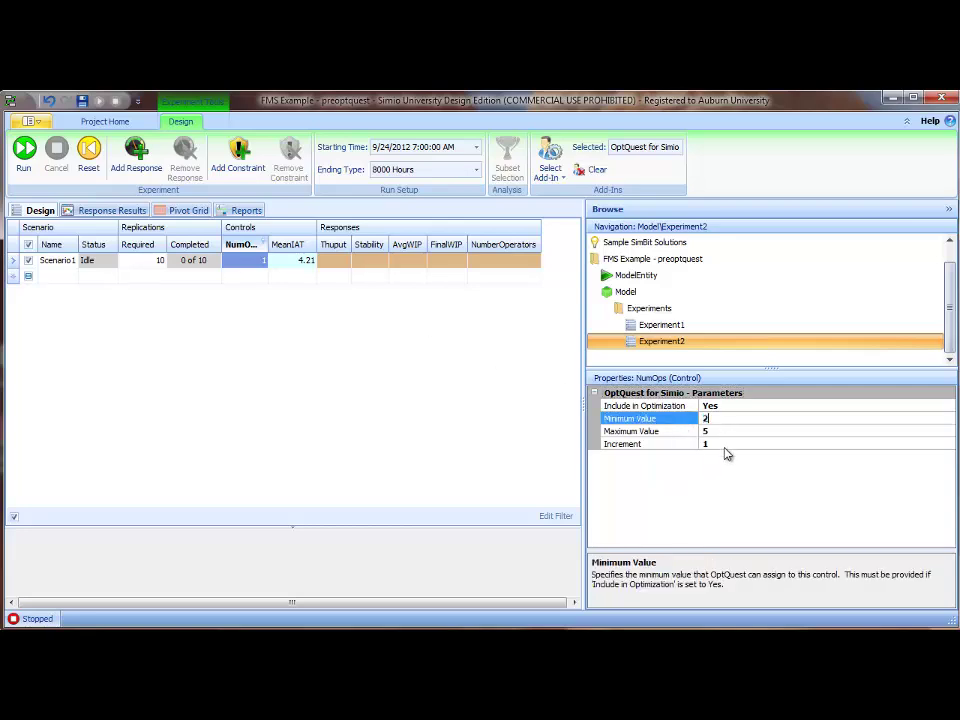
click(723, 431)
click(687, 433)
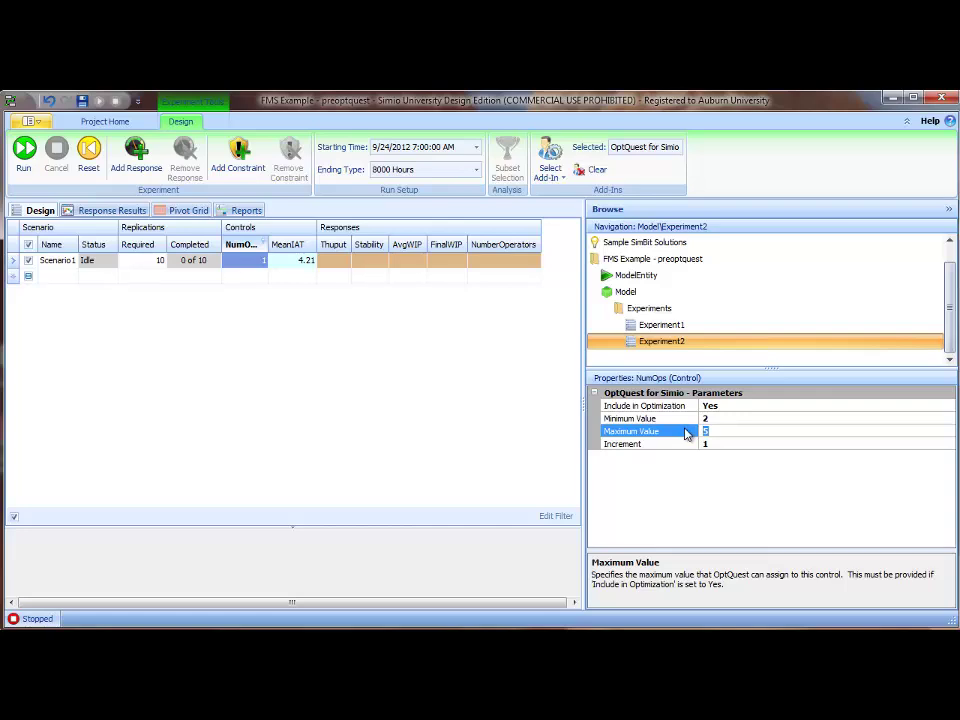
text(4)
key(Up)
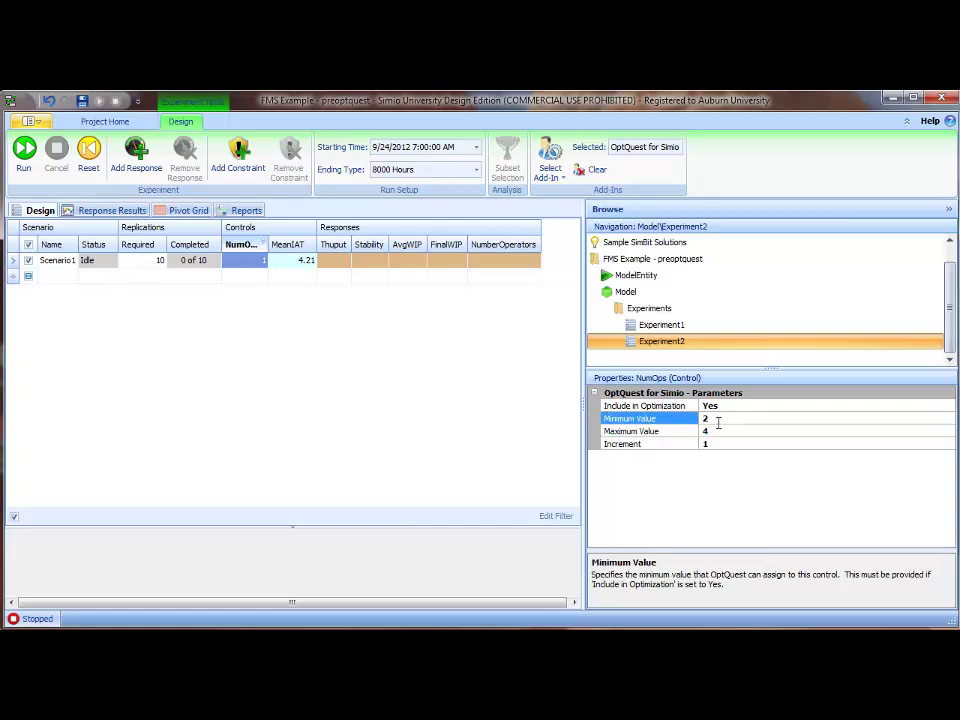
- Set the MeanIAT control's OptQuest range to a minimum of 3 and a maximum of 4 with an increment of 0.1
click(293, 253)
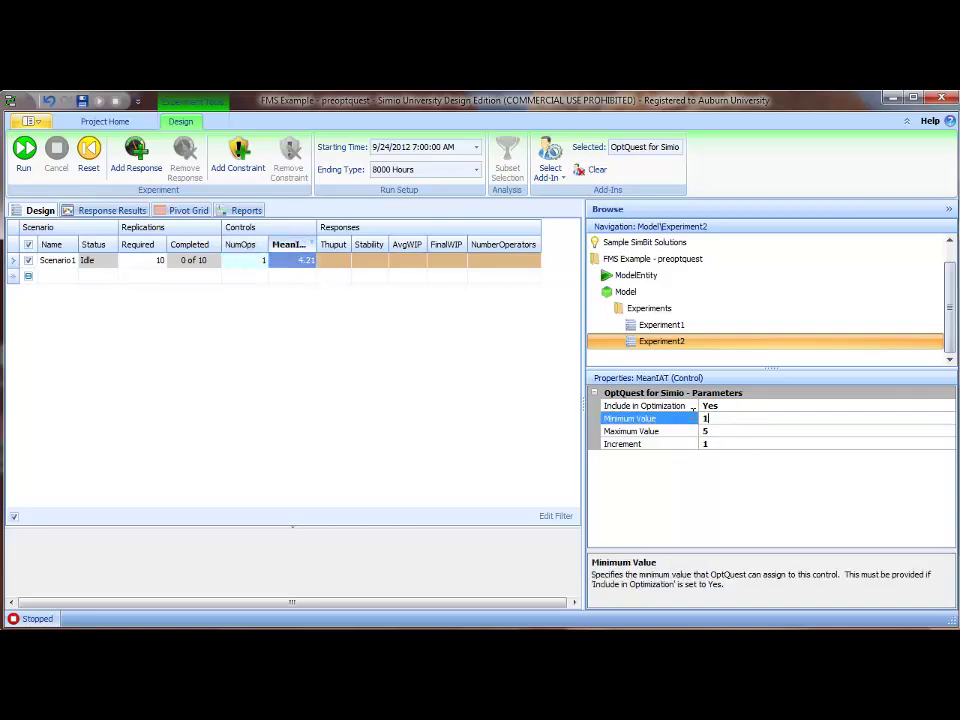
double_click(705, 418)
text(3)
click(722, 433)
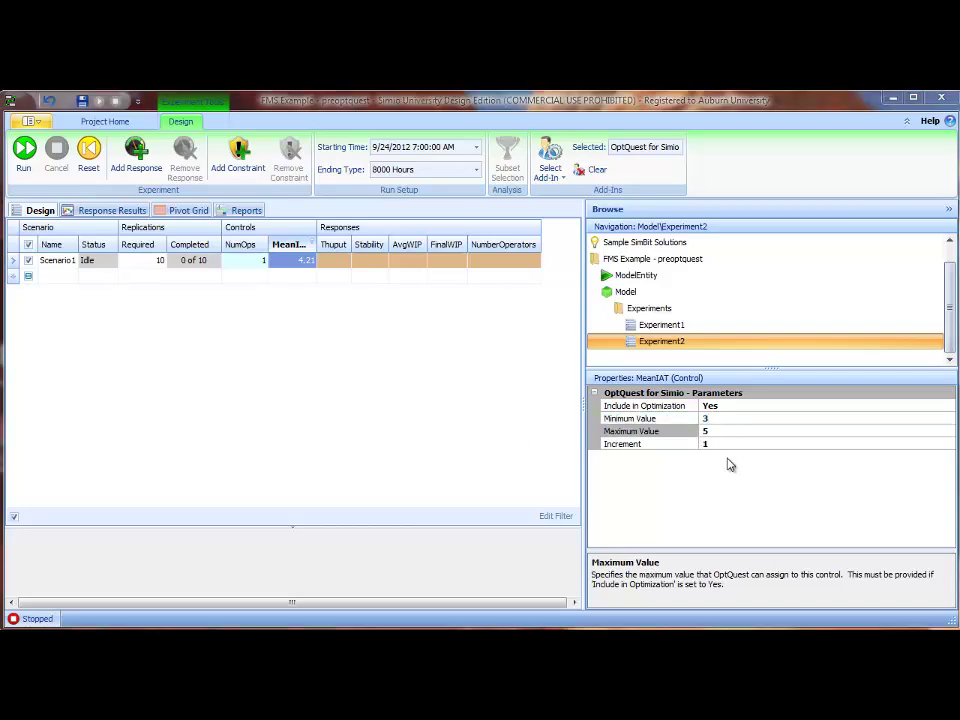
double_click(700, 432)
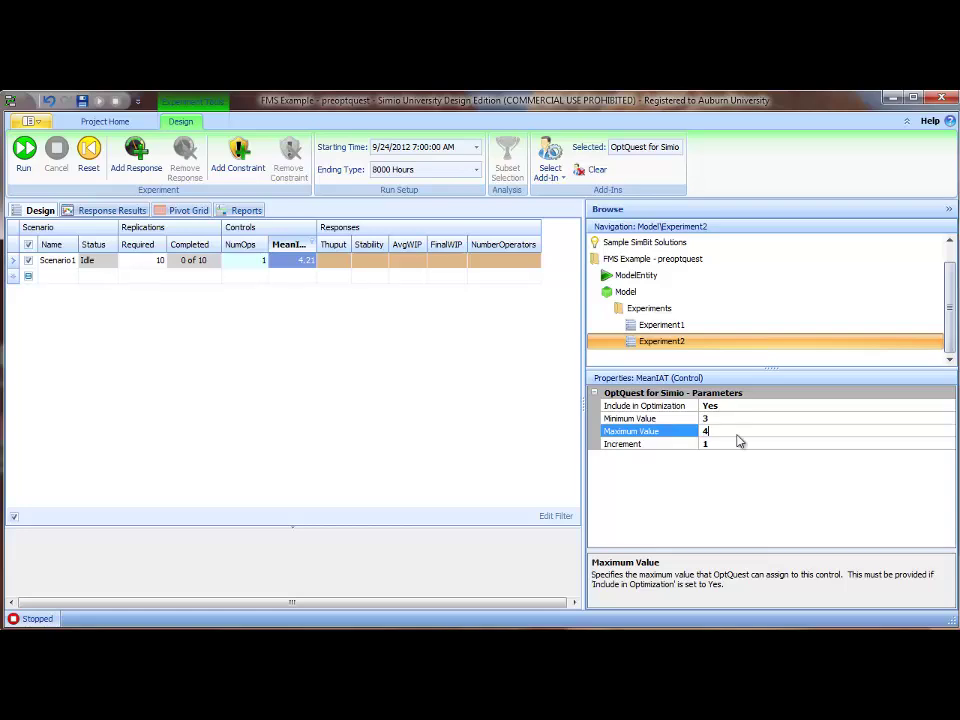
click(735, 443)
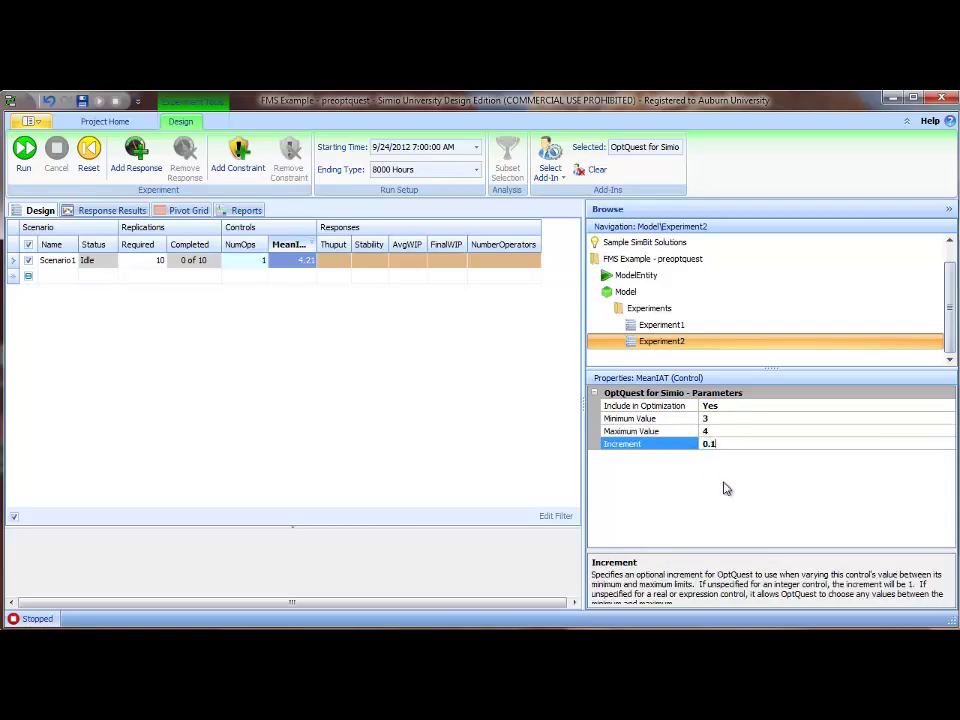
click(718, 432)
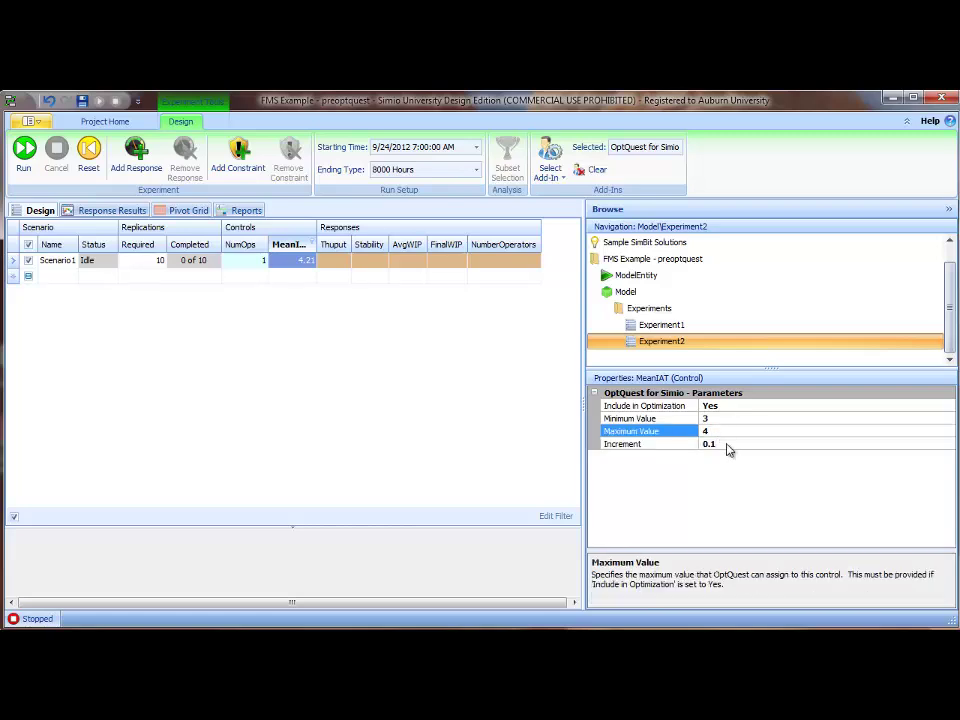
click(708, 431)
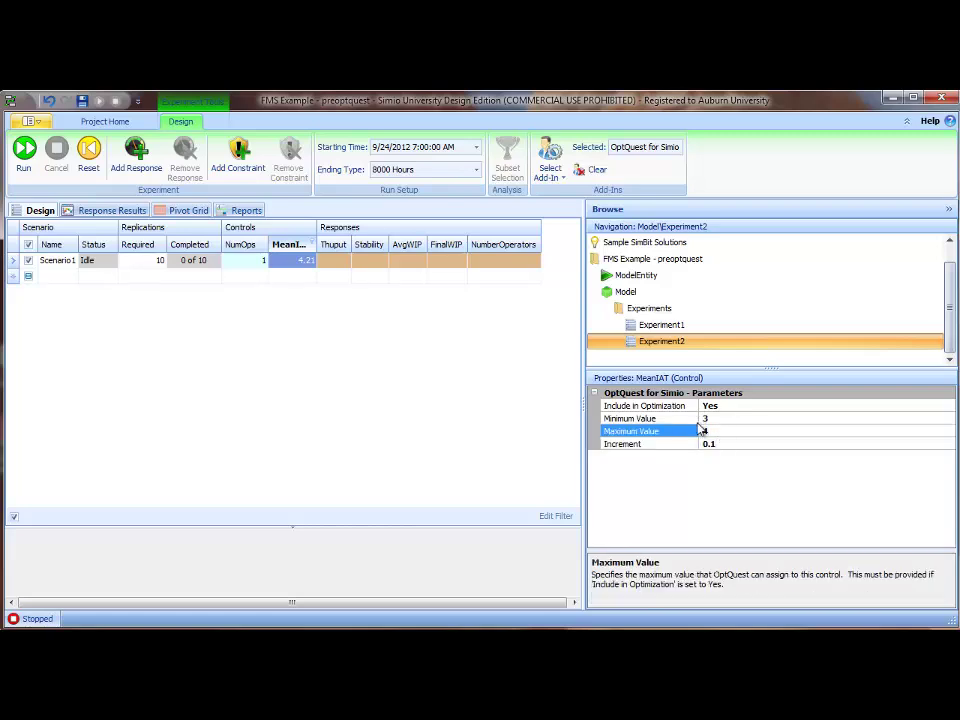
- Set the Thuput response's objective to Maximize
click(339, 258)
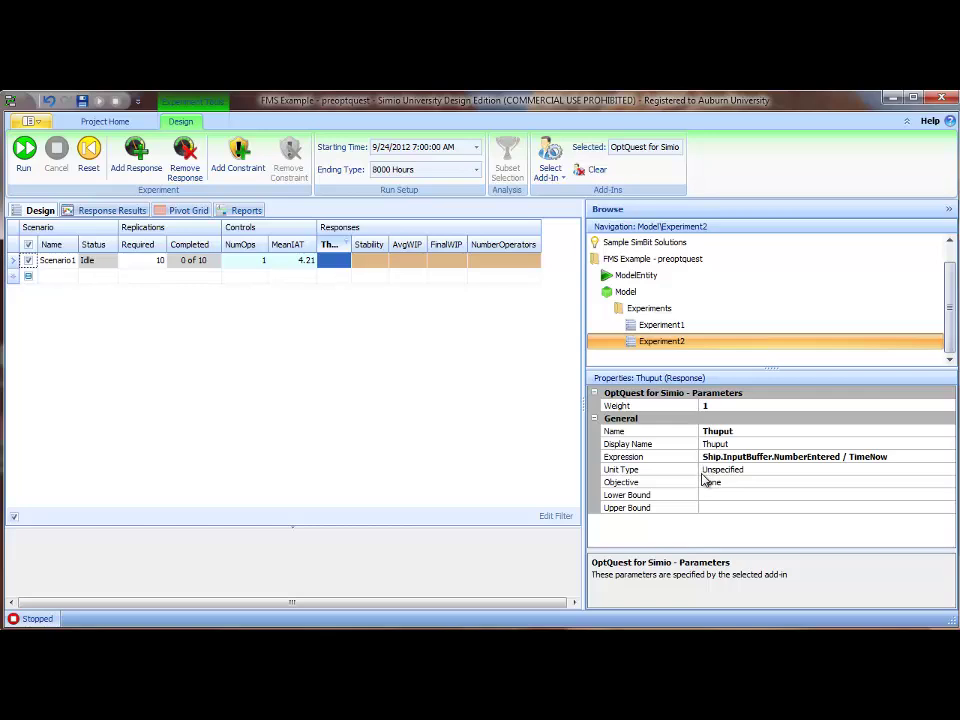
click(737, 483)
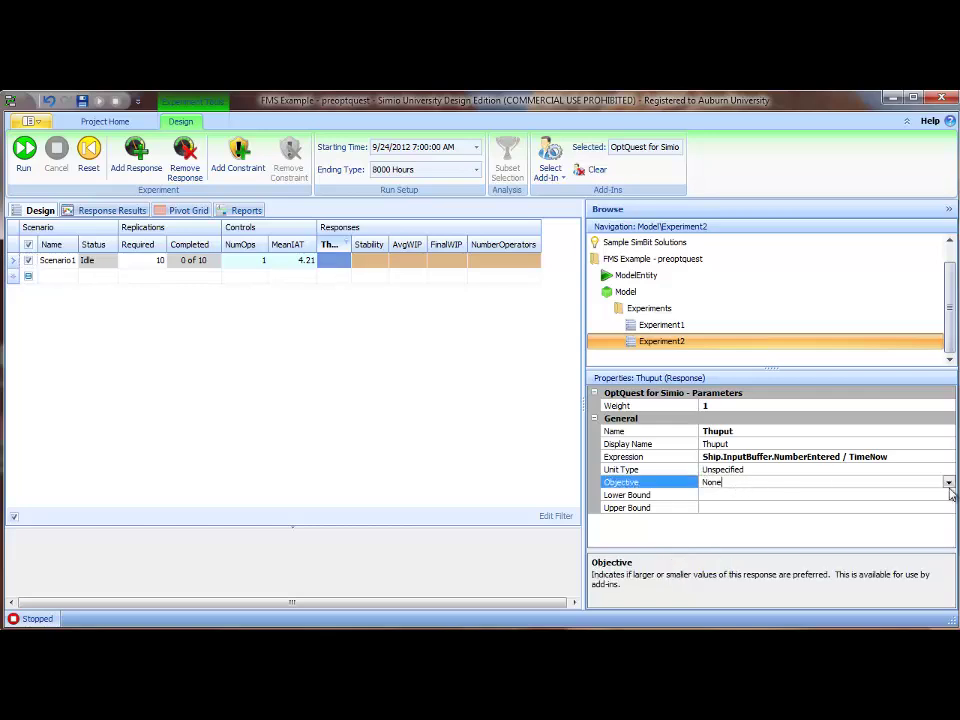
click(949, 484)
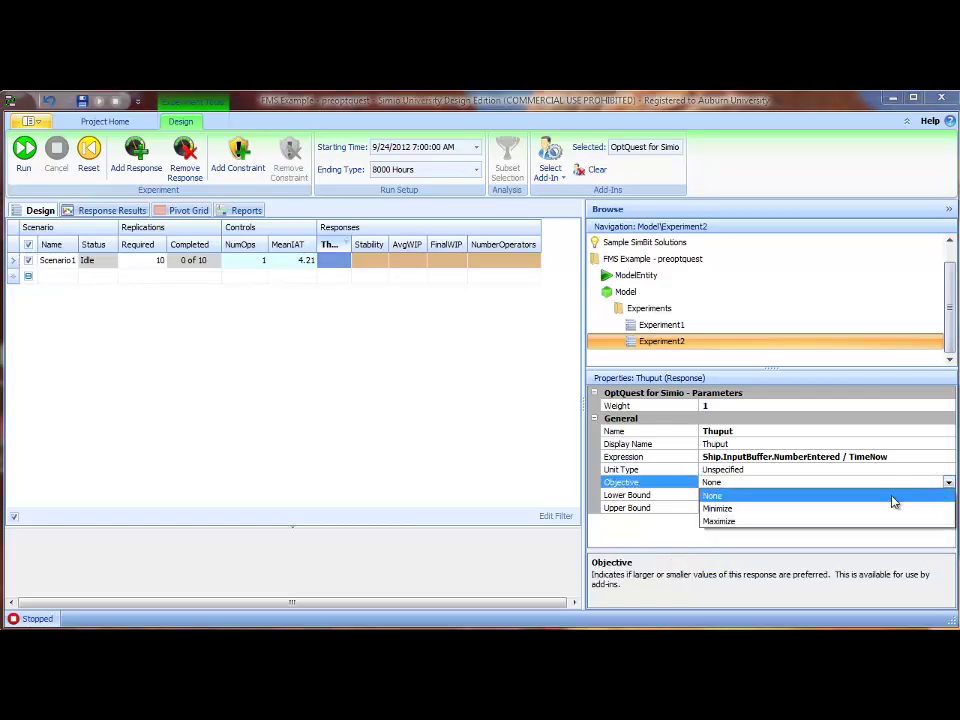
click(757, 521)
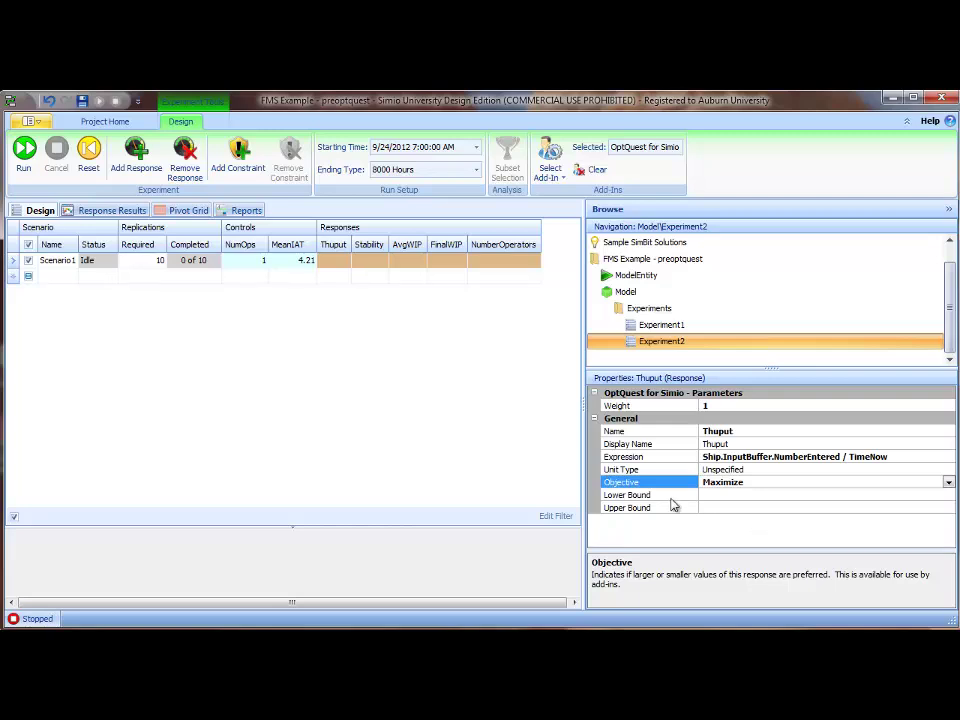
- Set the Stability response's lower bound to 99
click(366, 261)
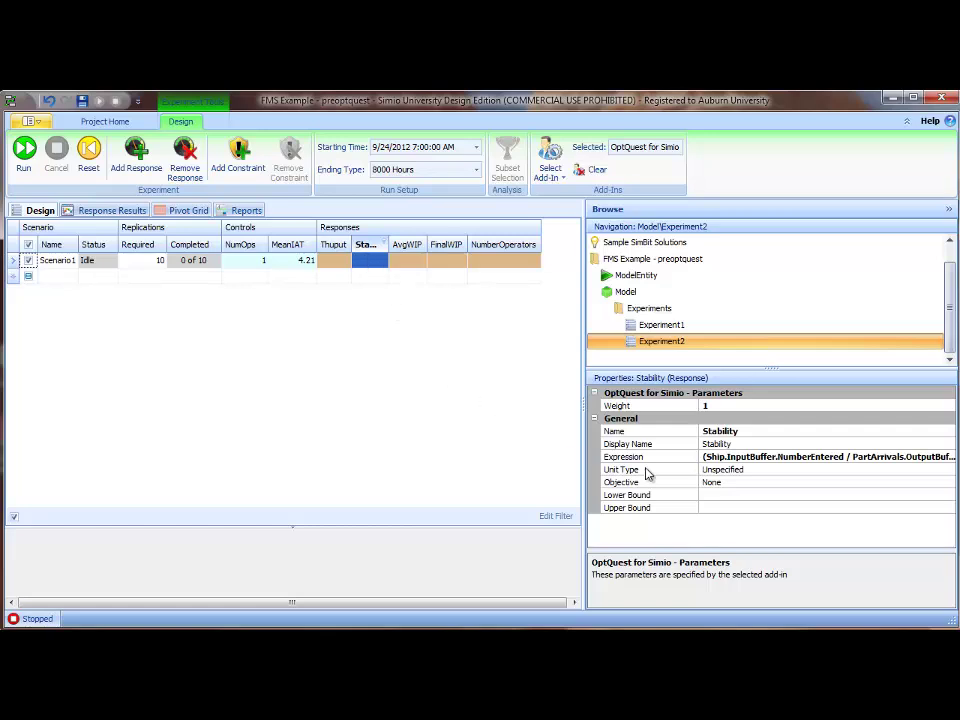
click(715, 496)
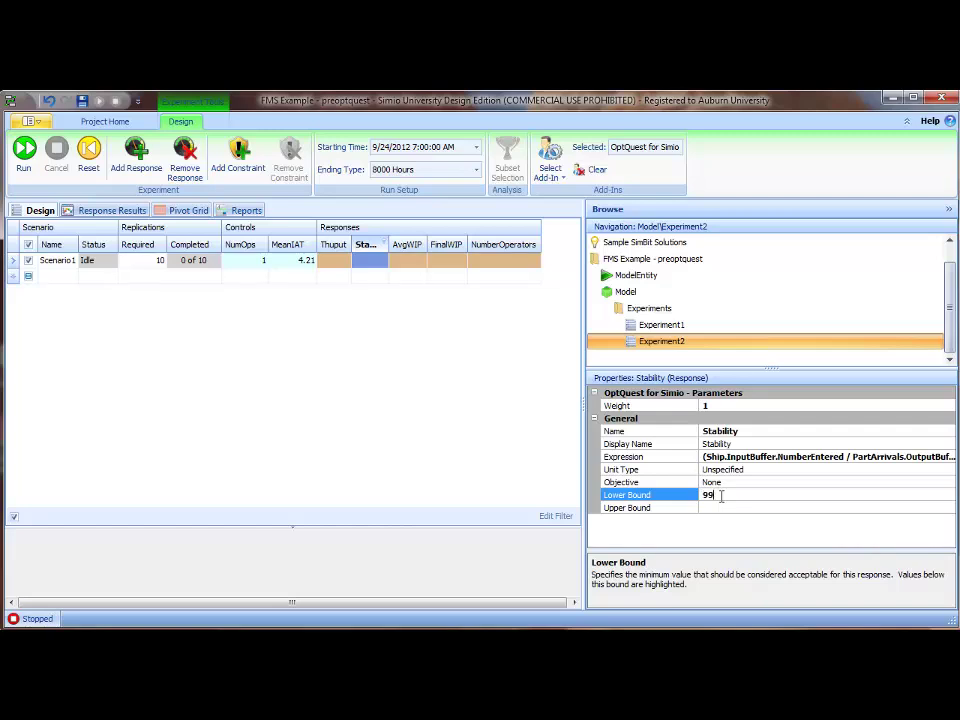
click(769, 508)
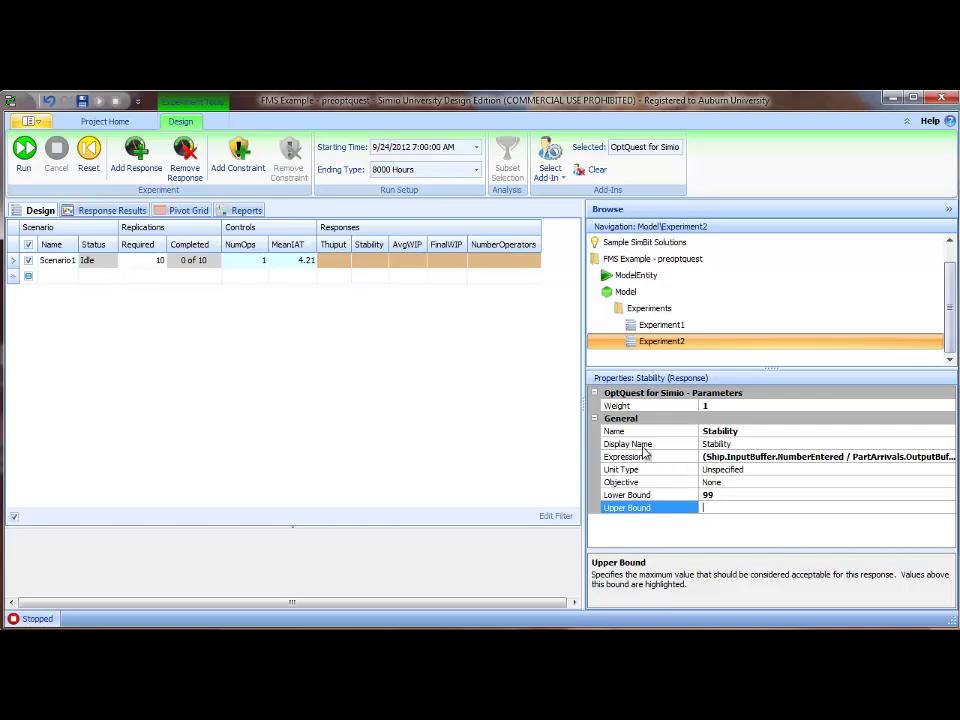
- Set the NumberOperators response's objective to Minimize, leaving AvgWIP and FinalWIP without an objective
click(420, 256)
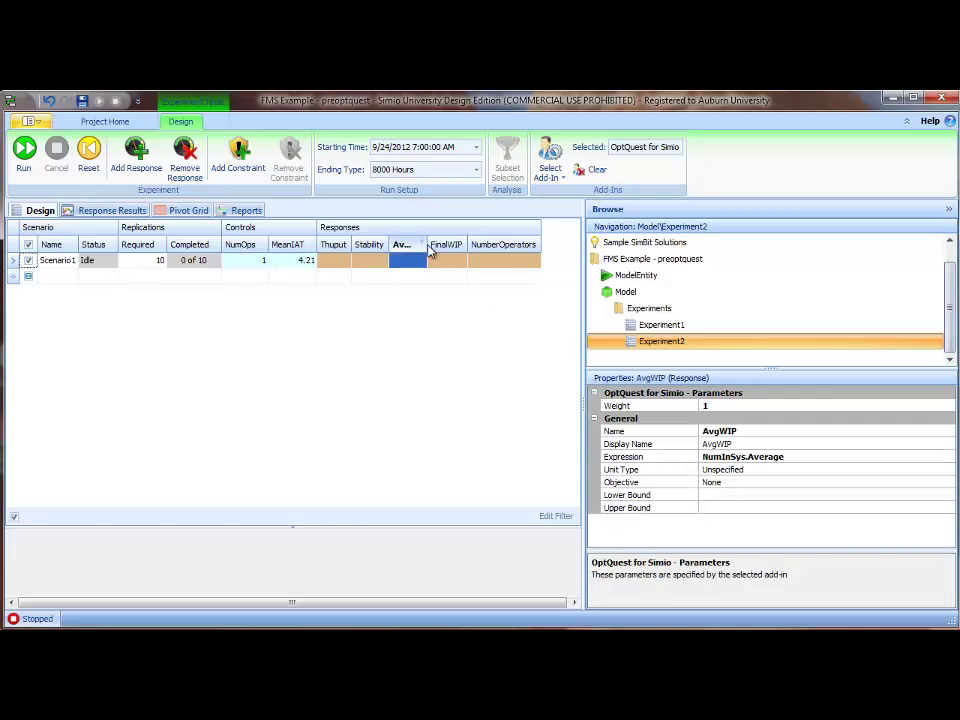
click(450, 256)
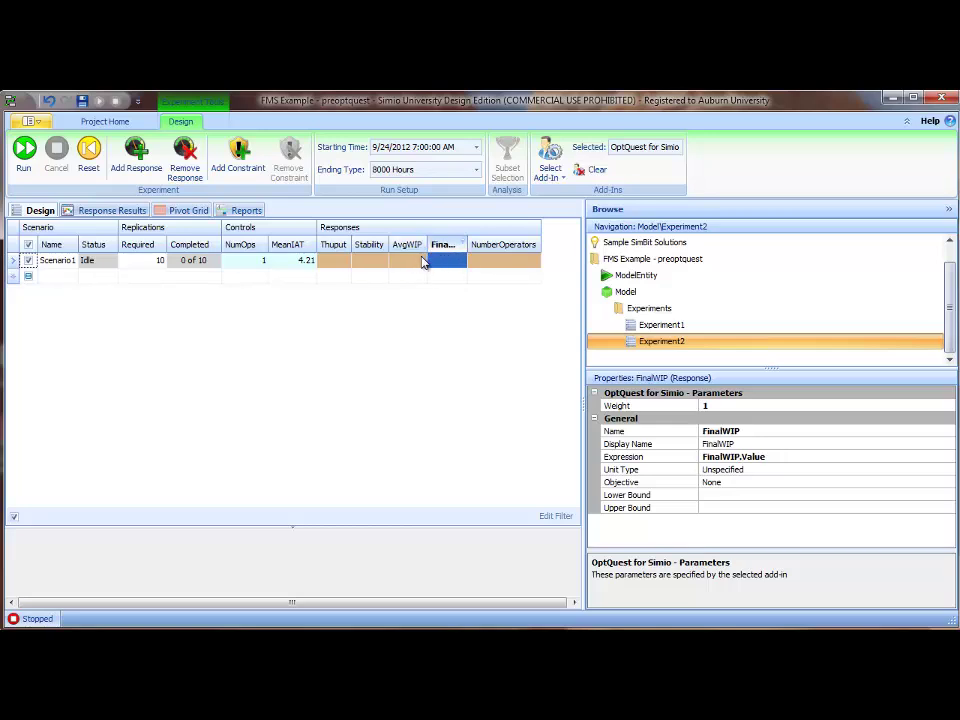
click(492, 250)
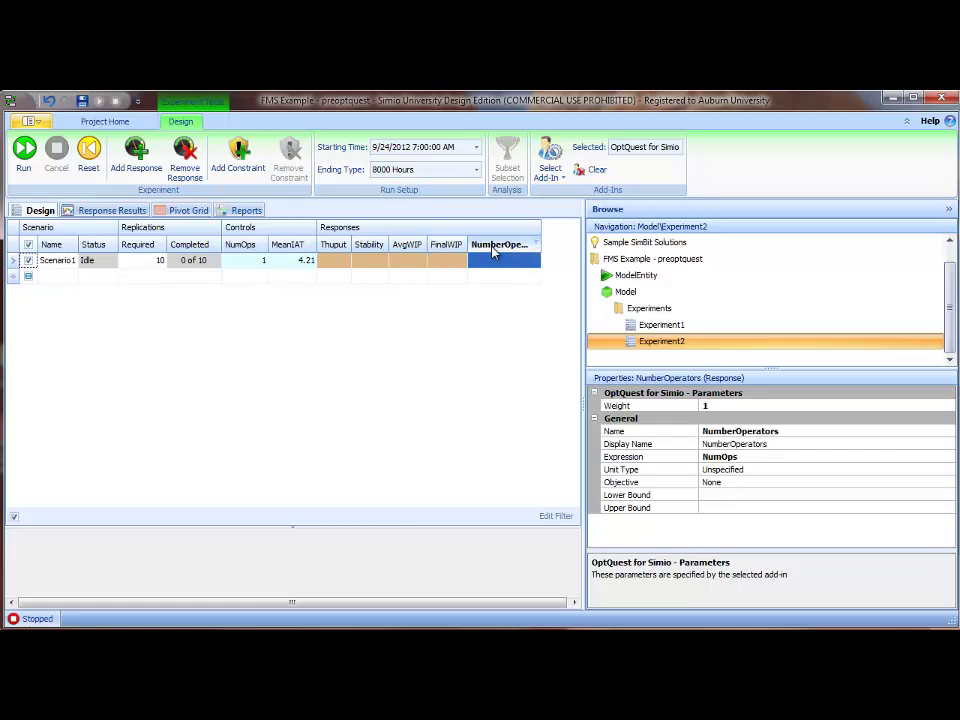
click(762, 483)
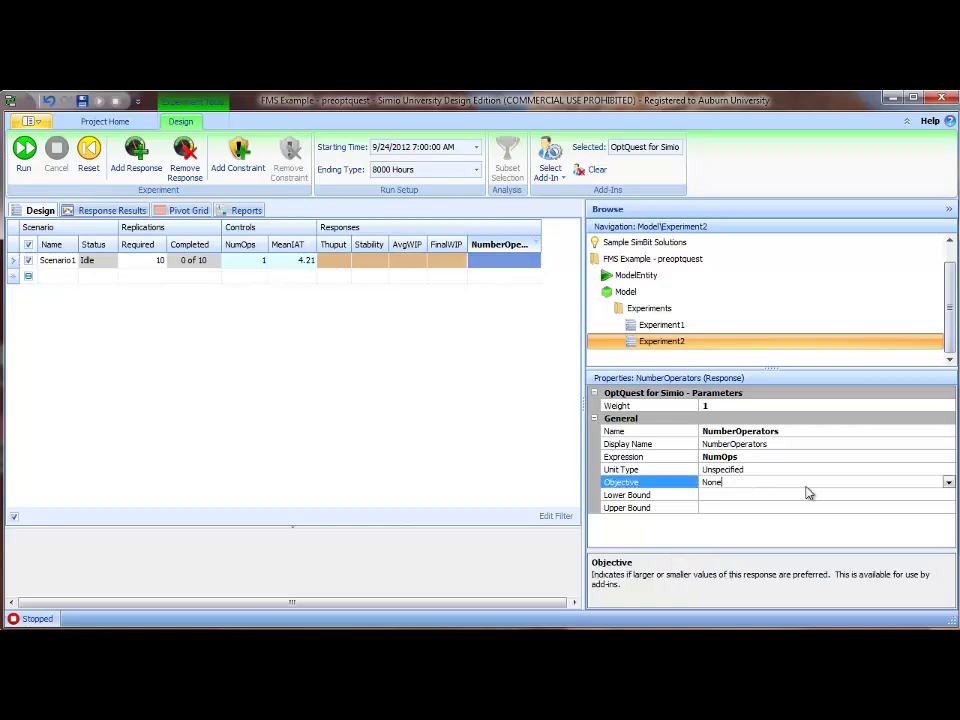
click(947, 482)
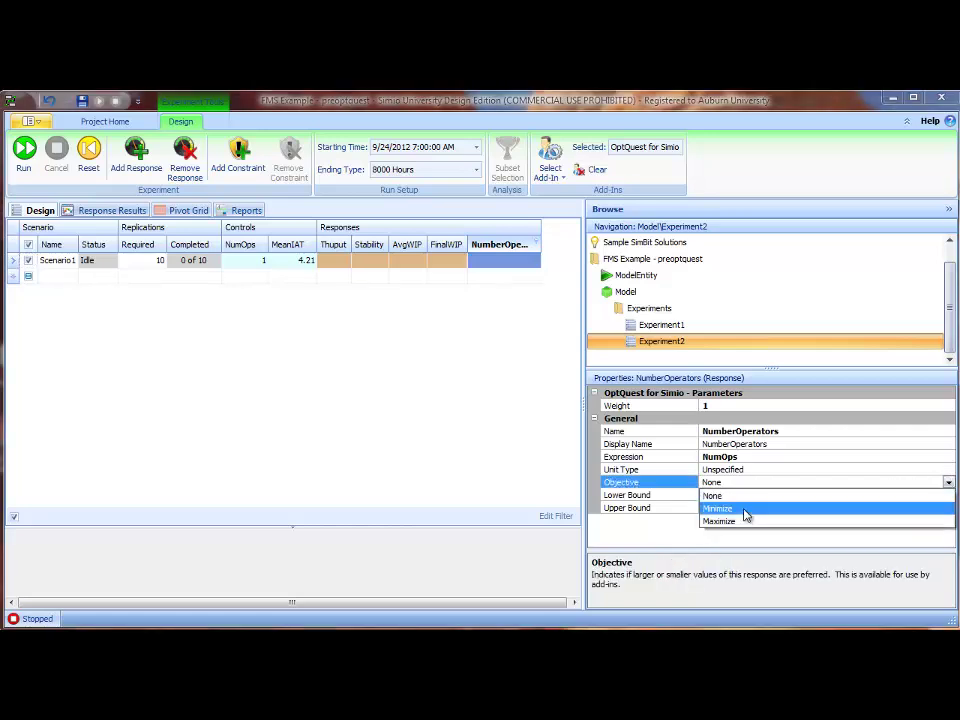
click(745, 512)
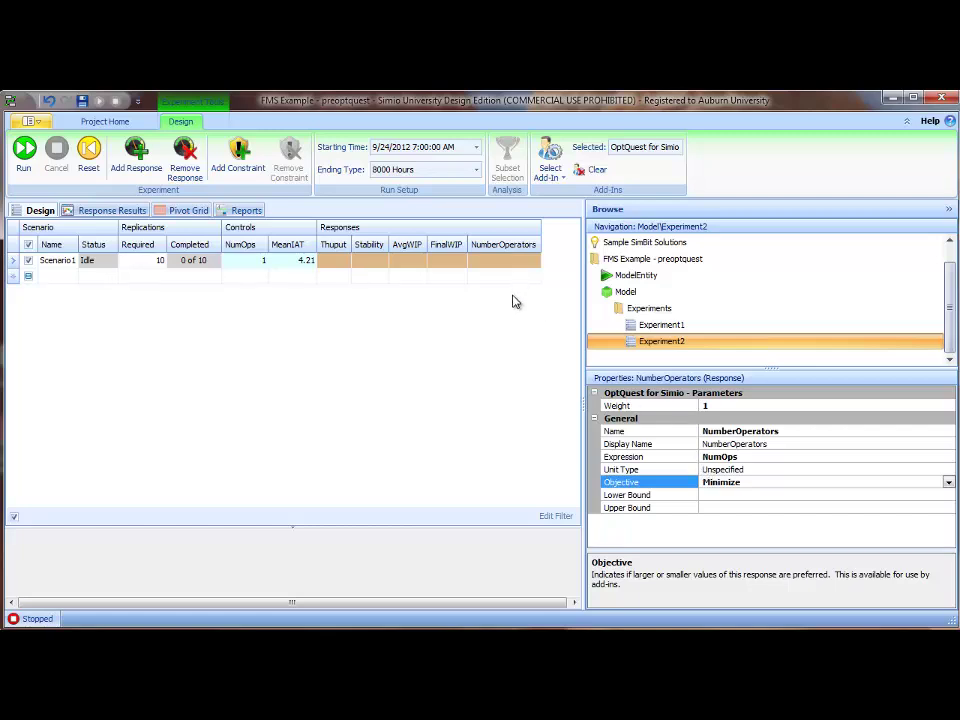
- Set the OptQuest objective type of Experiment2 to Multi-Objective Weighted in the experiment properties
right_click(663, 345)
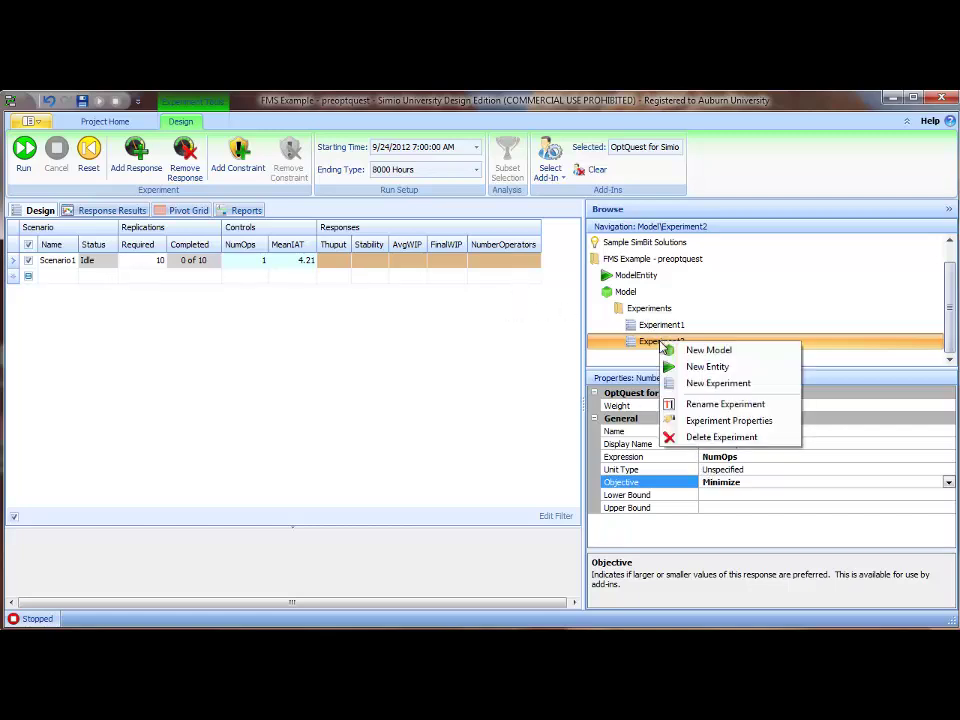
click(710, 424)
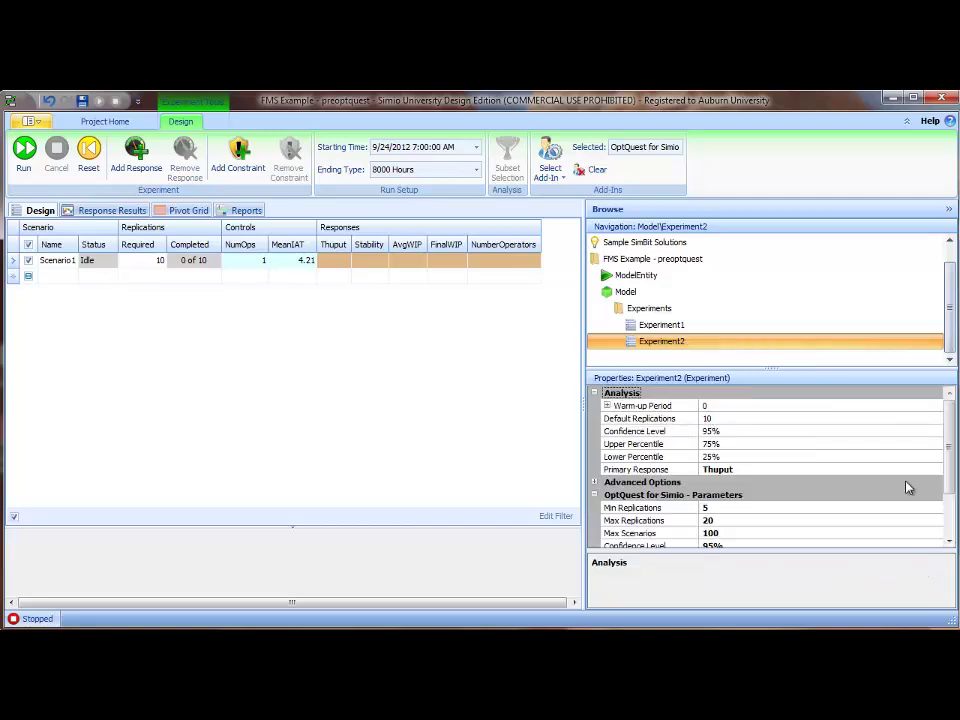
drag(952, 436, 949, 493)
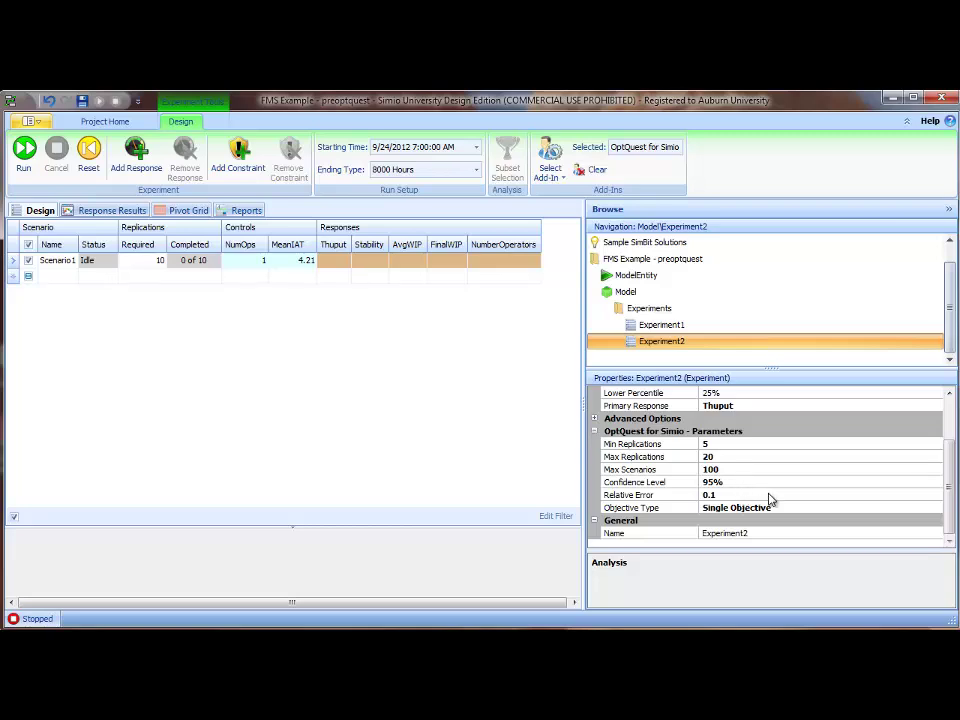
click(926, 508)
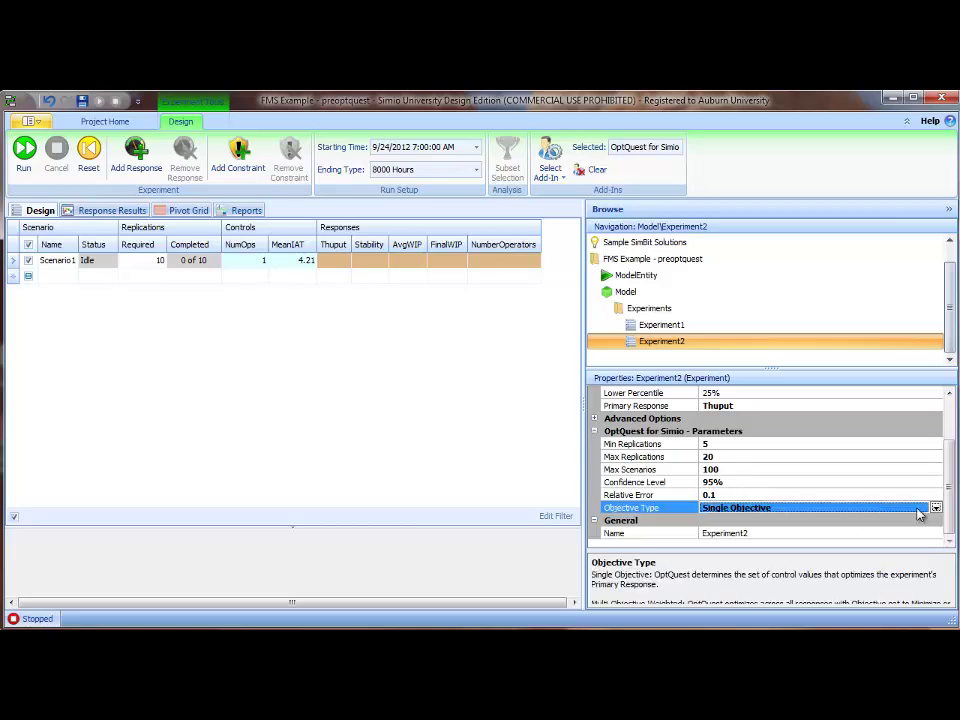
click(935, 508)
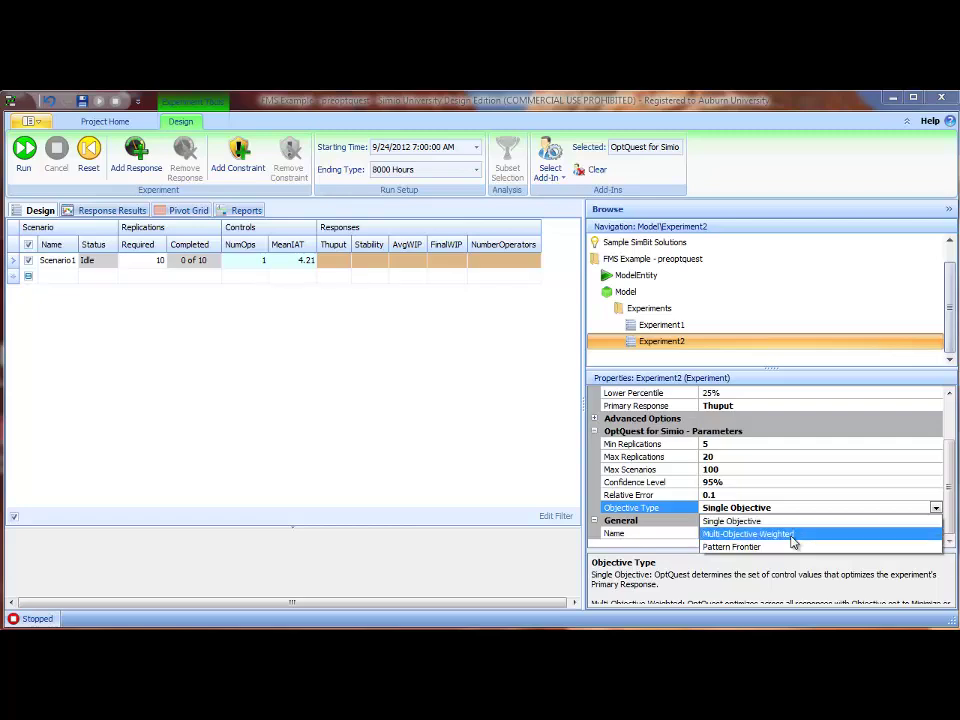
click(791, 537)
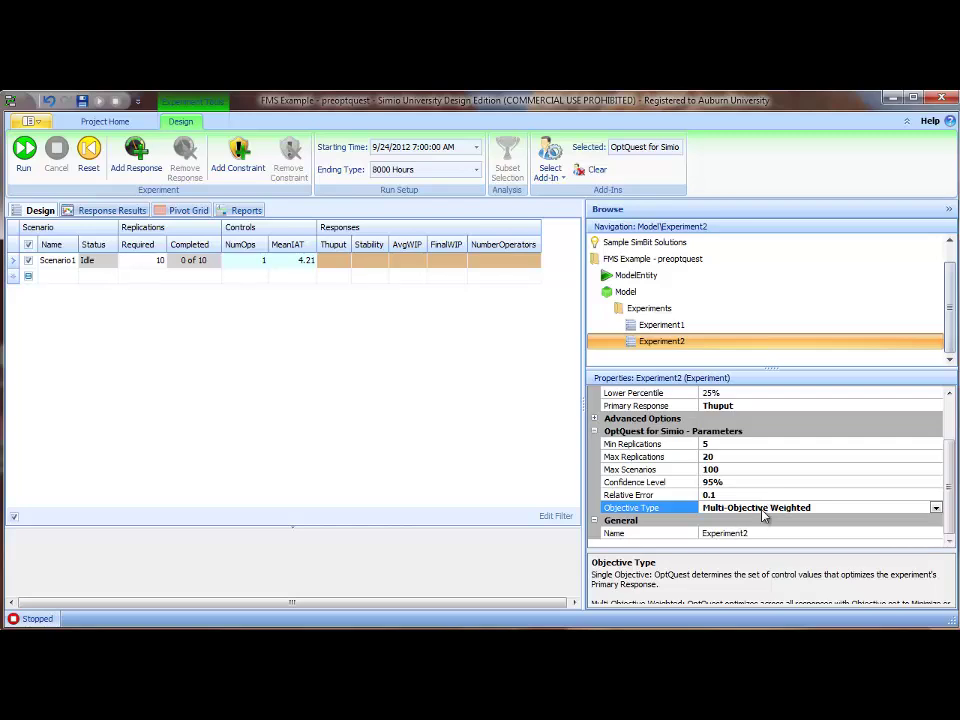
- Set the Thuput response's OptQuest weight to 10
click(333, 248)
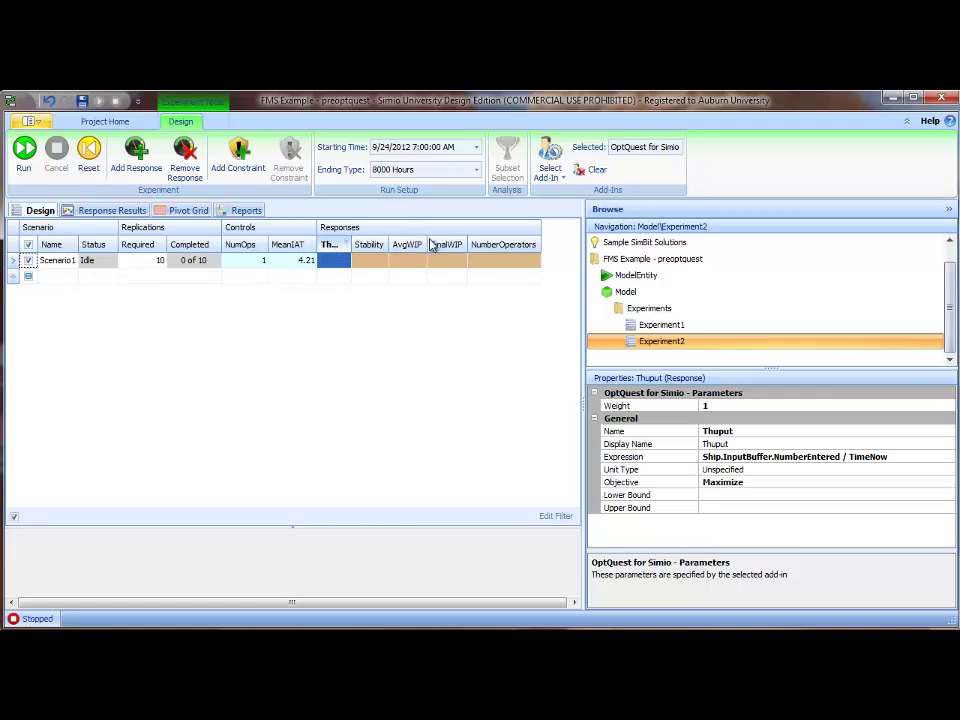
click(726, 405)
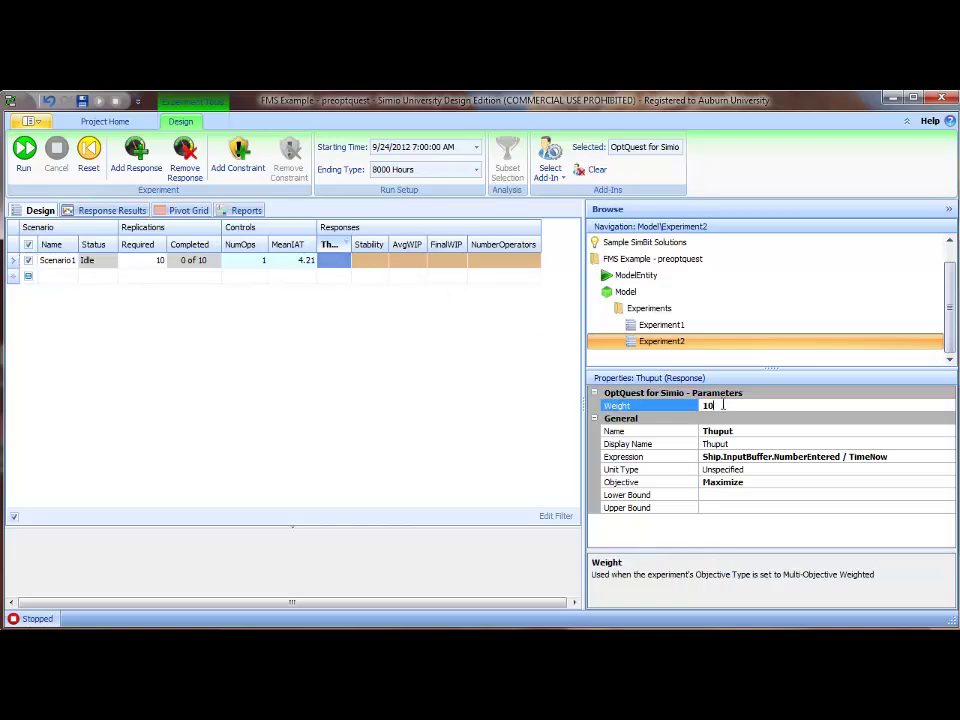
text(0)
click(504, 260)
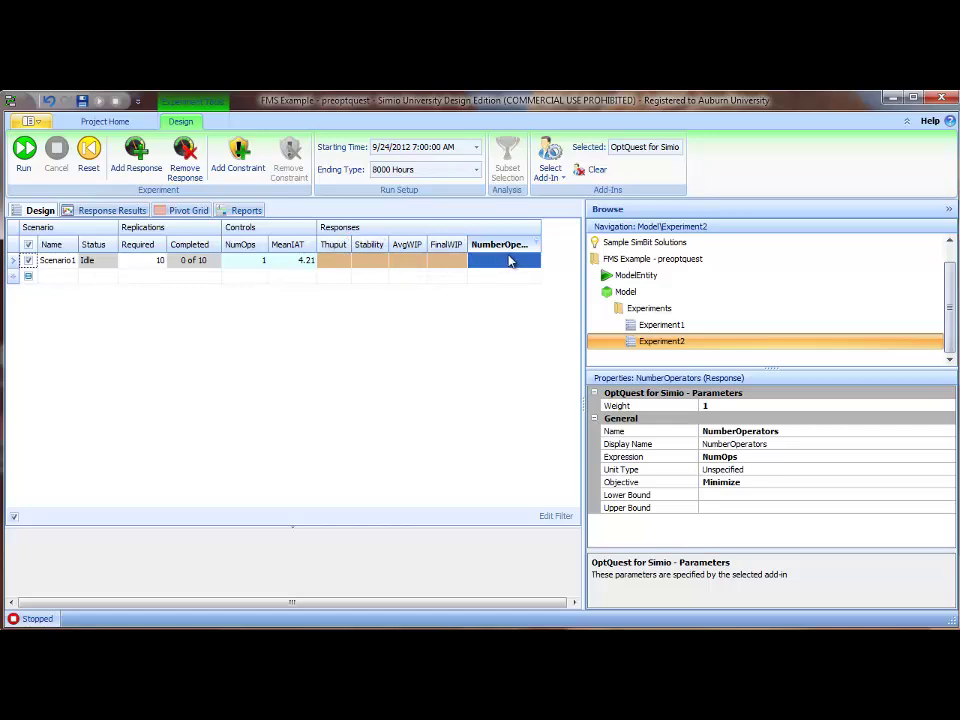
- Check the Stability response and the NumOps and MeanIAT control settings, and run Experiment2 with OptQuest, accepting that the undo history is cleared
click(360, 437)
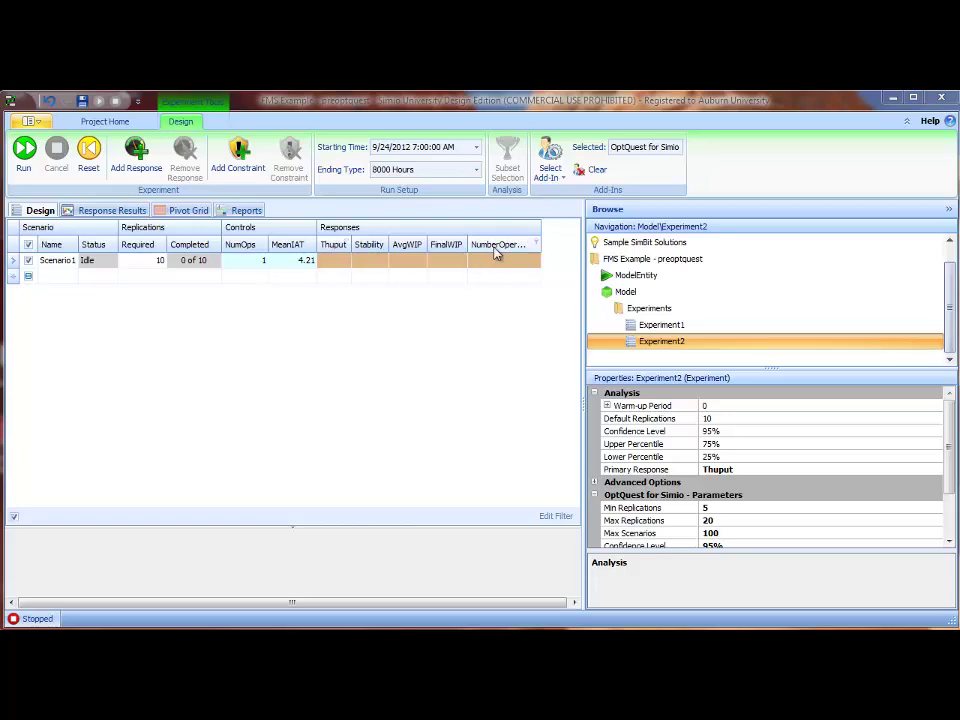
click(368, 259)
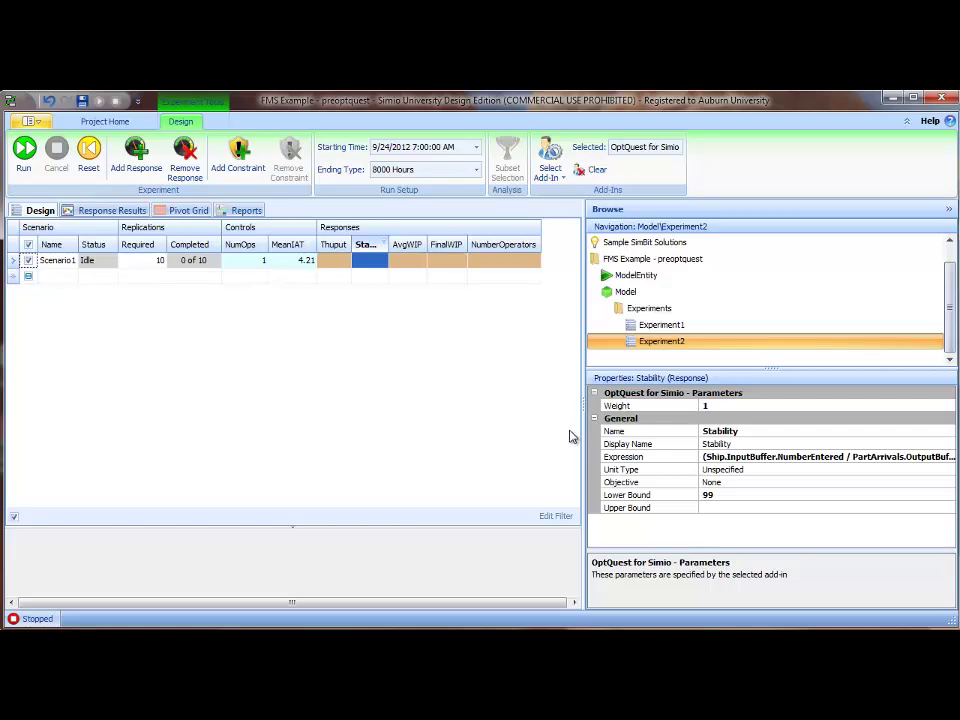
click(245, 252)
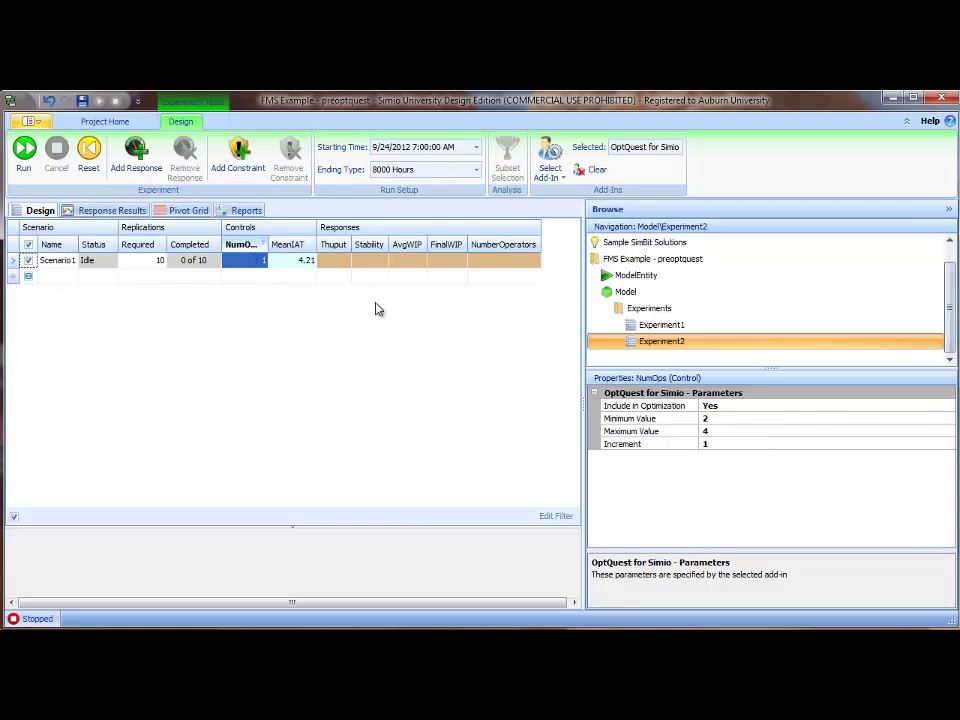
click(297, 260)
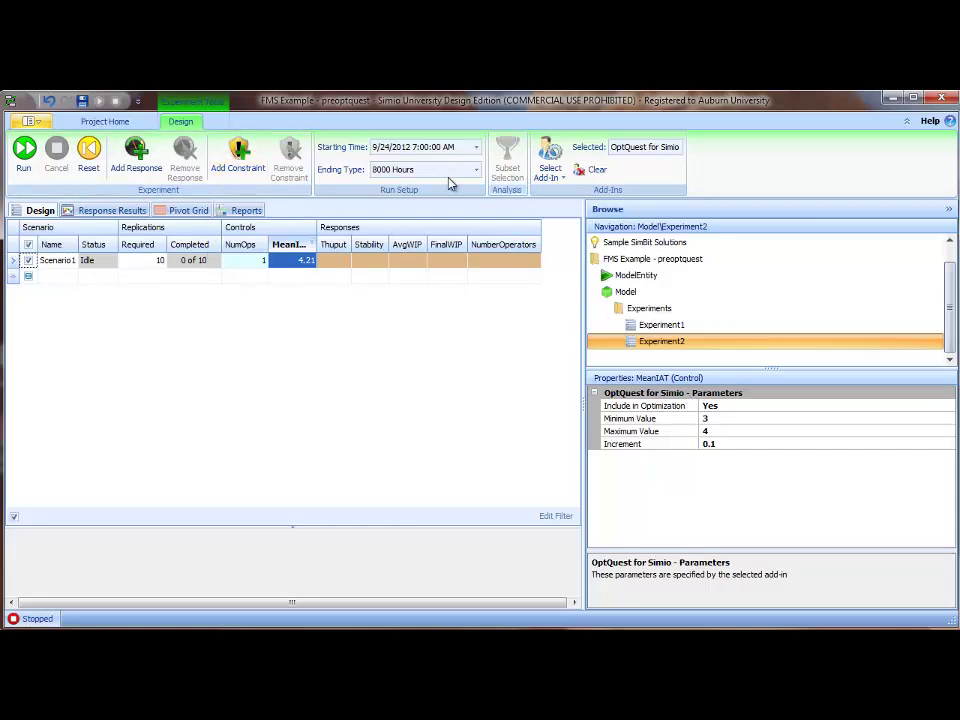
click(25, 152)
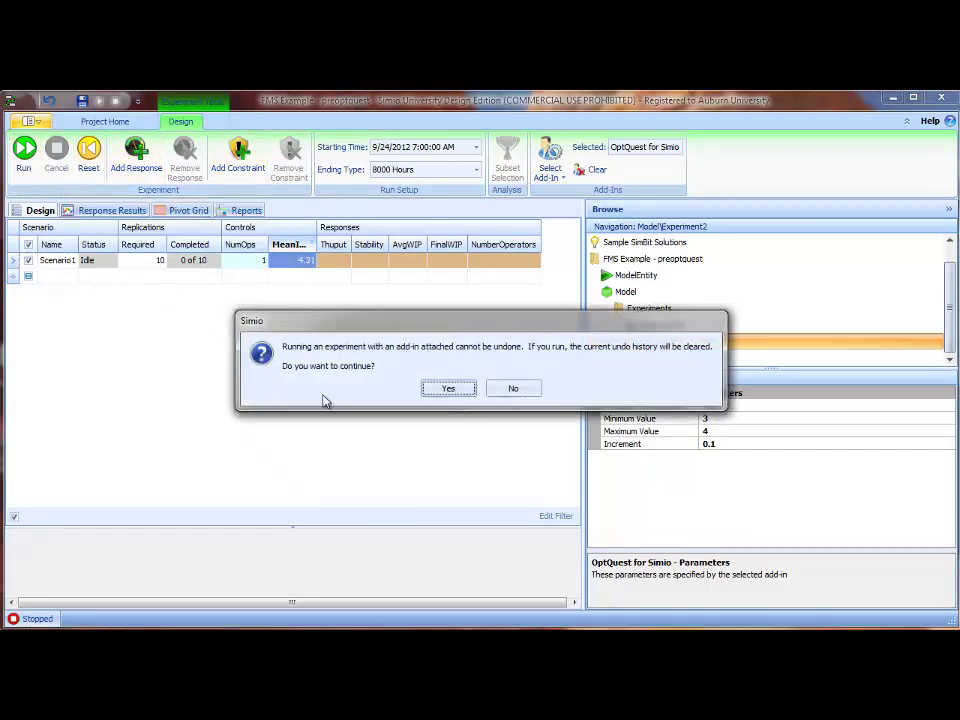
click(439, 391)
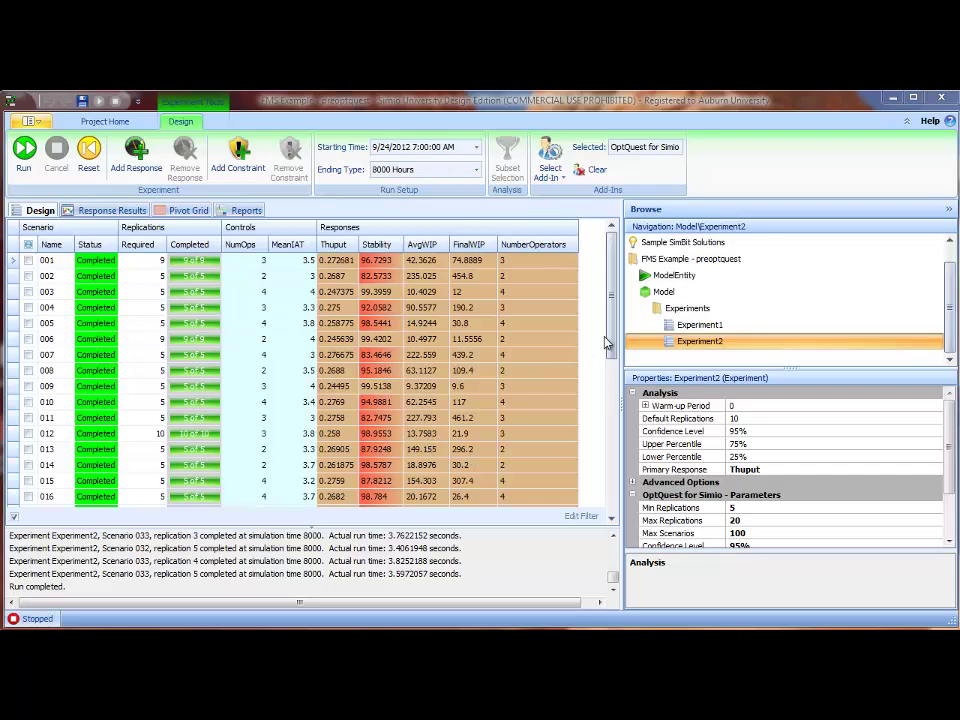
- Sort the completed scenarios by Thuput in descending order
click(332, 246)
right_click(332, 246)
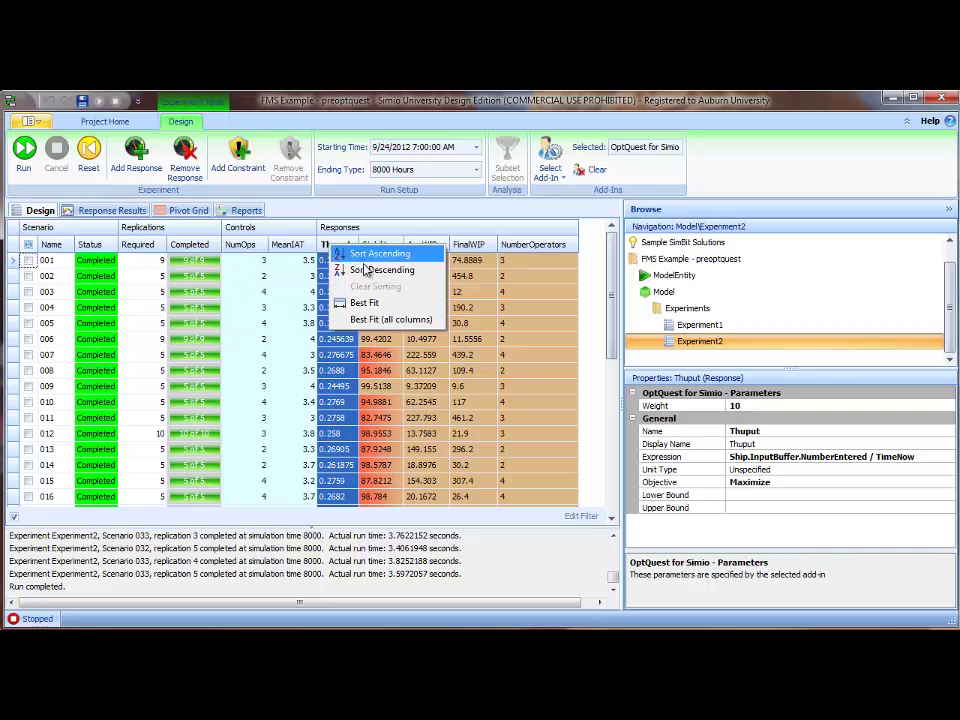
click(358, 270)
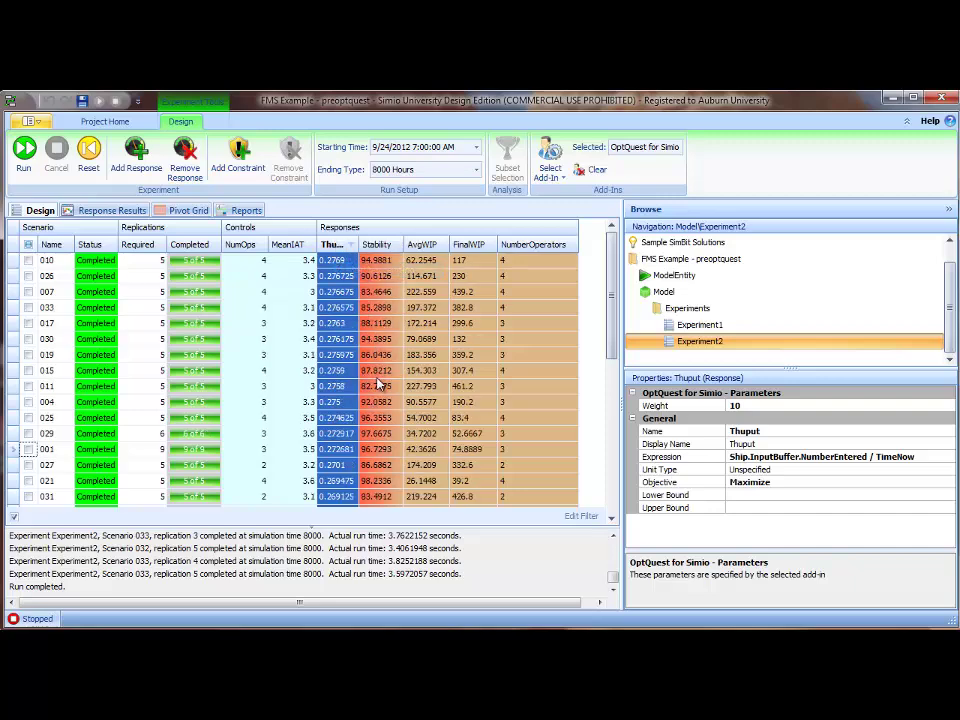
- Examine which sorted scenarios satisfy the Stability bound, compare their throughput, and review the experiment's OptQuest parameters
drag(604, 280, 617, 437)
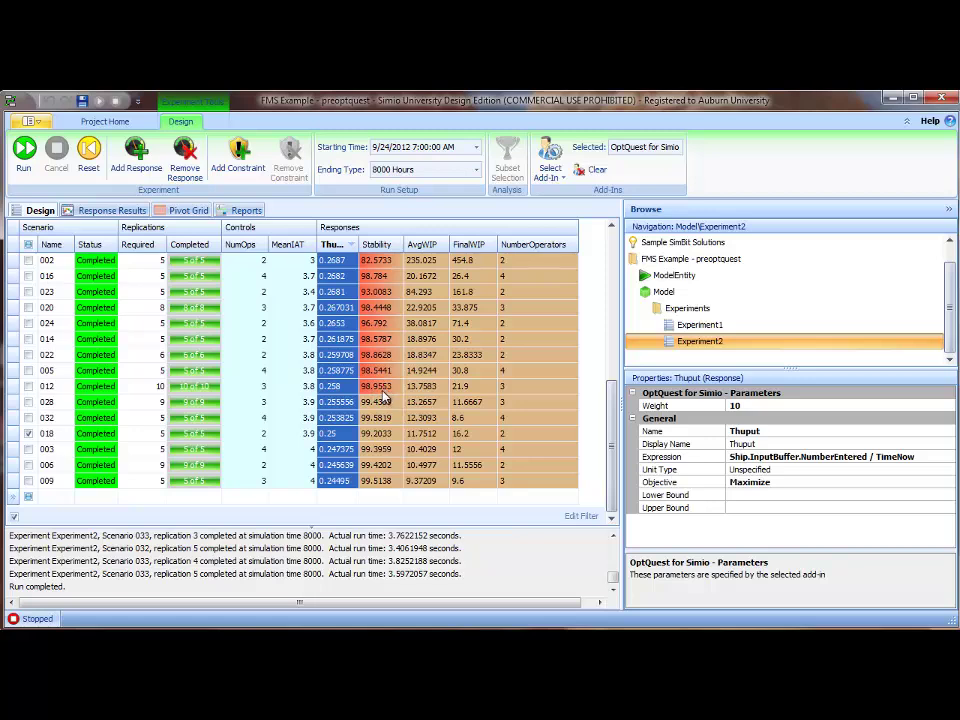
click(377, 244)
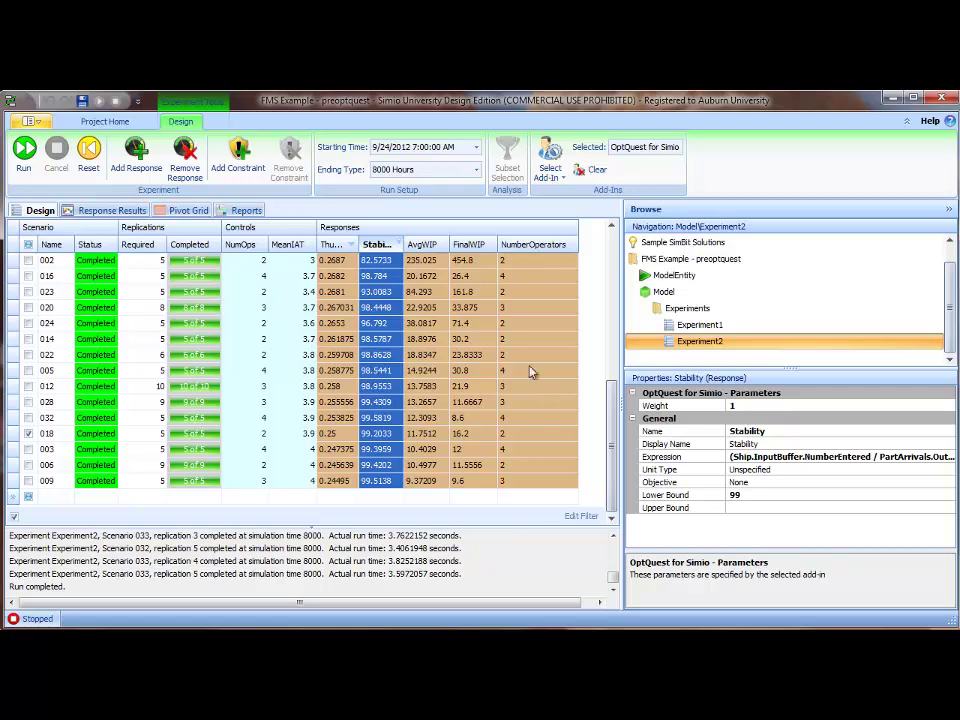
click(328, 245)
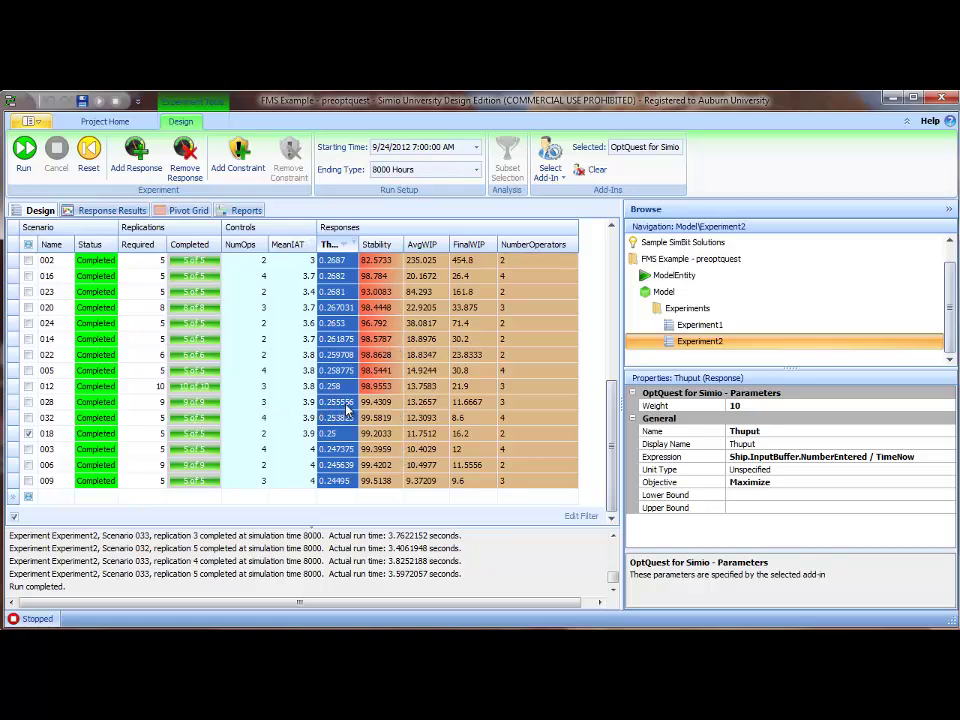
click(372, 402)
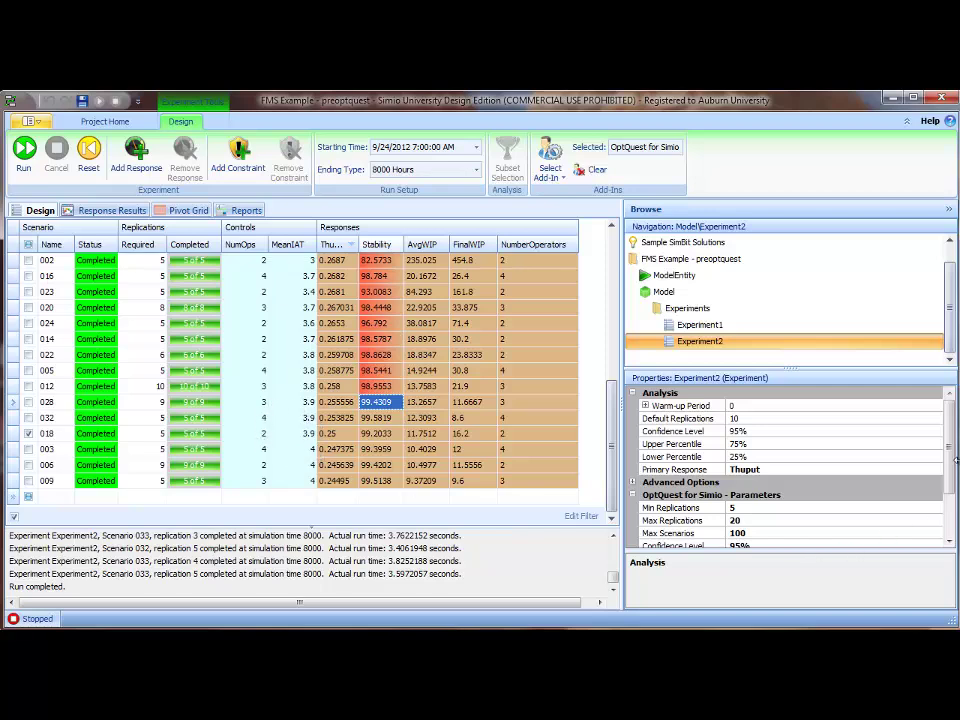
scroll(953, 512, down, 2)
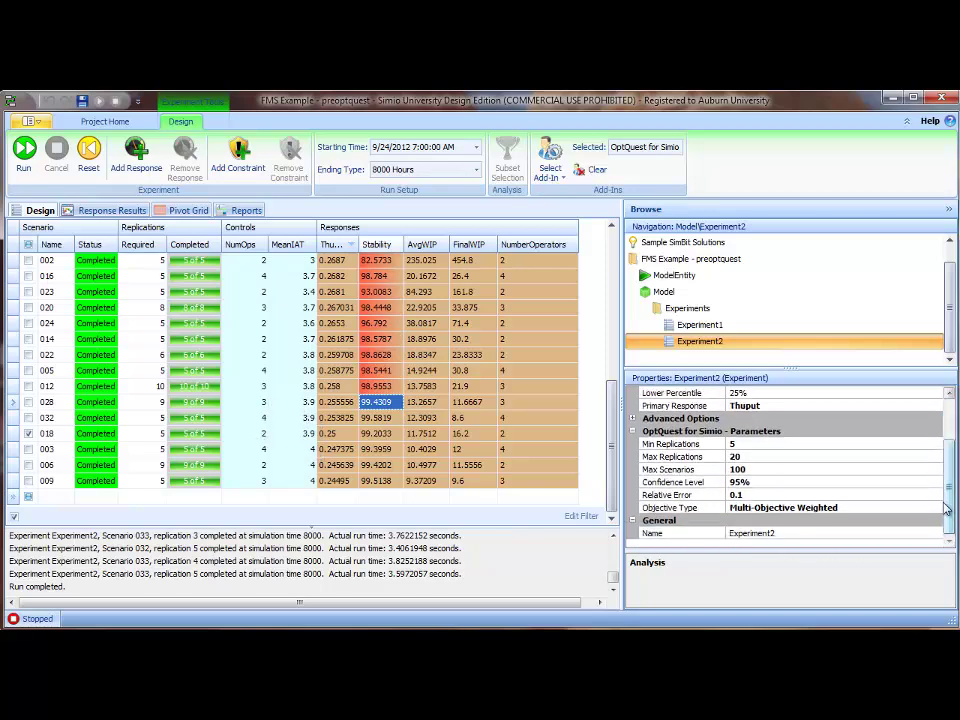
- Set the maximum OptQuest value of the NumOps control to 3
click(240, 244)
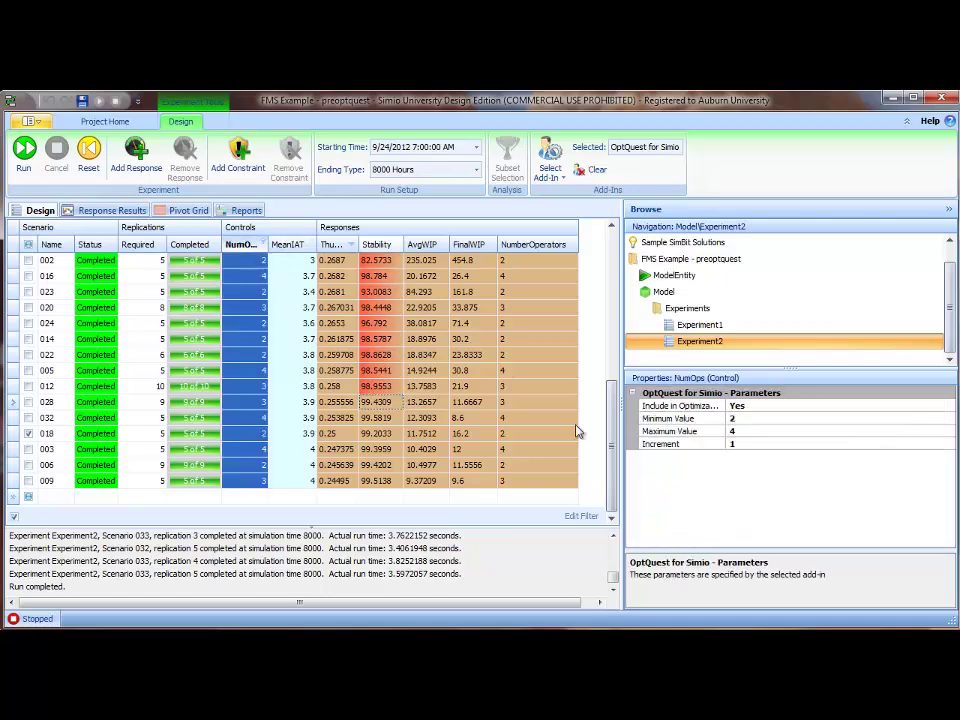
click(718, 433)
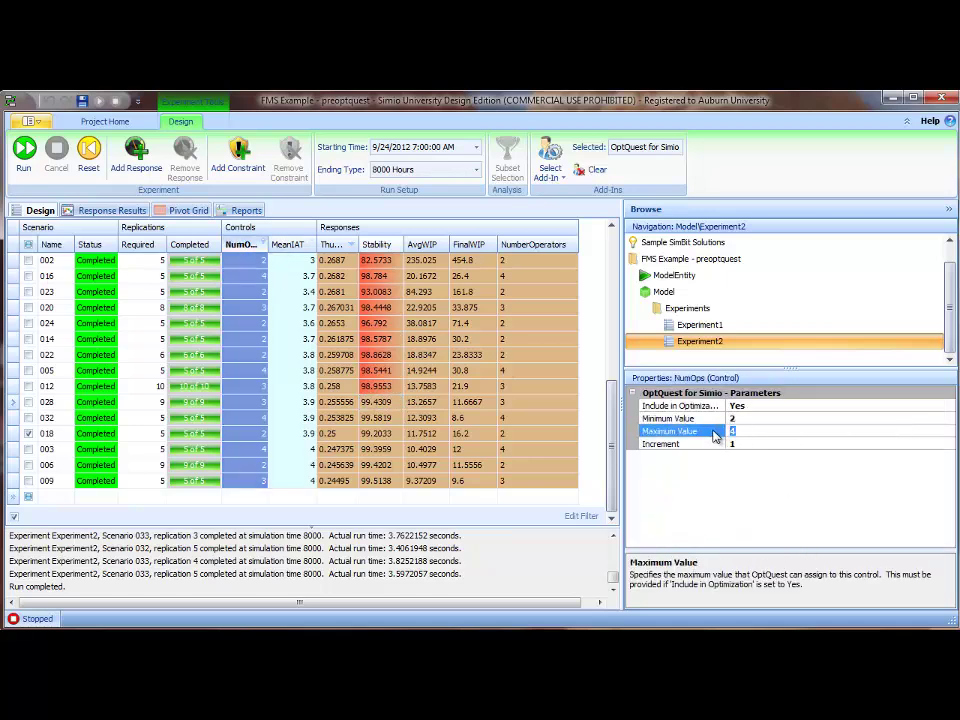
text(3)
click(771, 419)
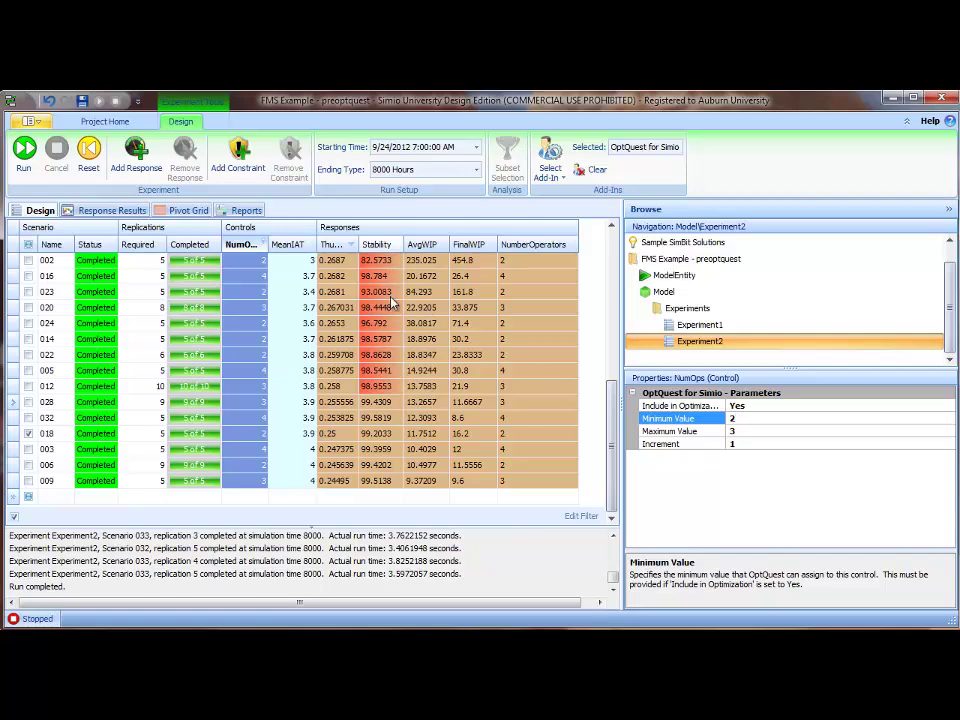
- Set the MeanIAT control's OptQuest range to a minimum of 3.7 and a maximum of 3.9, with an increment of 0.01
click(286, 244)
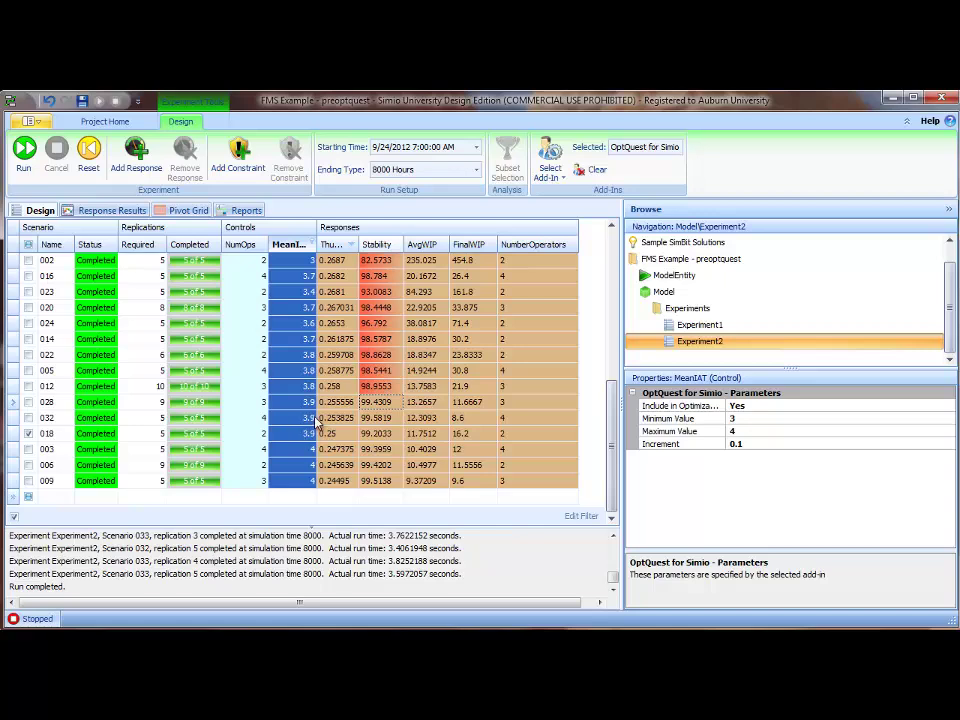
click(755, 420)
click(708, 419)
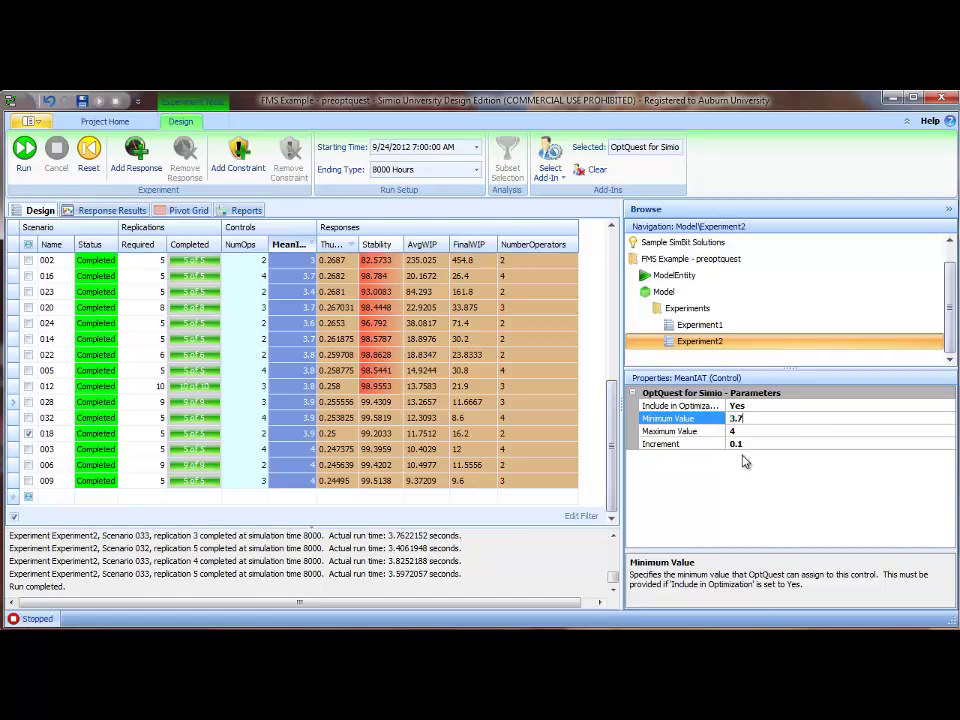
click(711, 432)
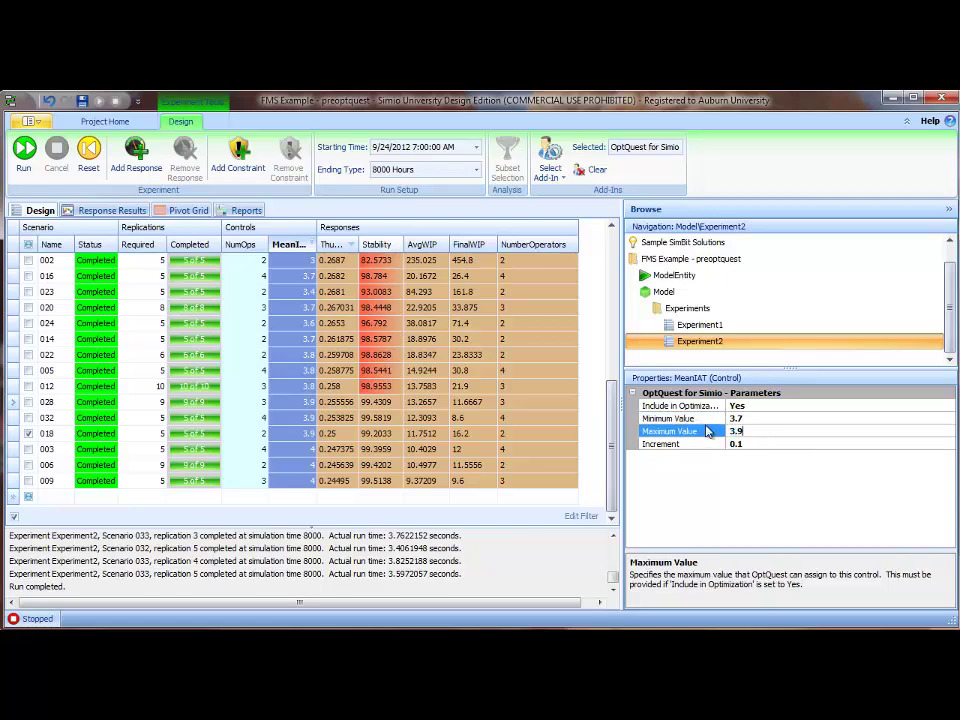
click(737, 447)
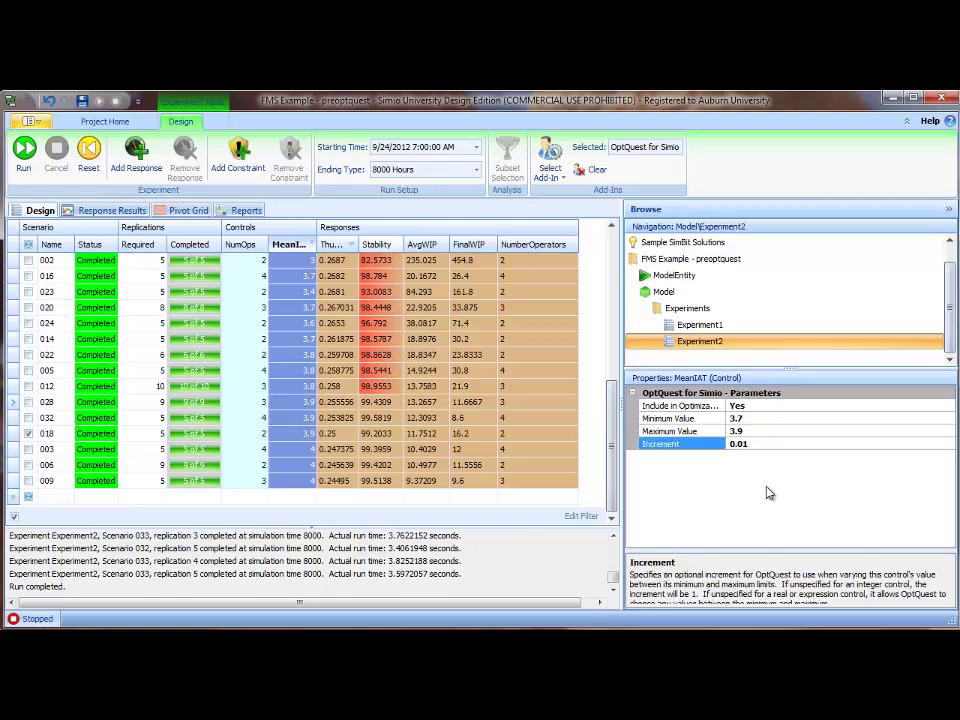
click(767, 433)
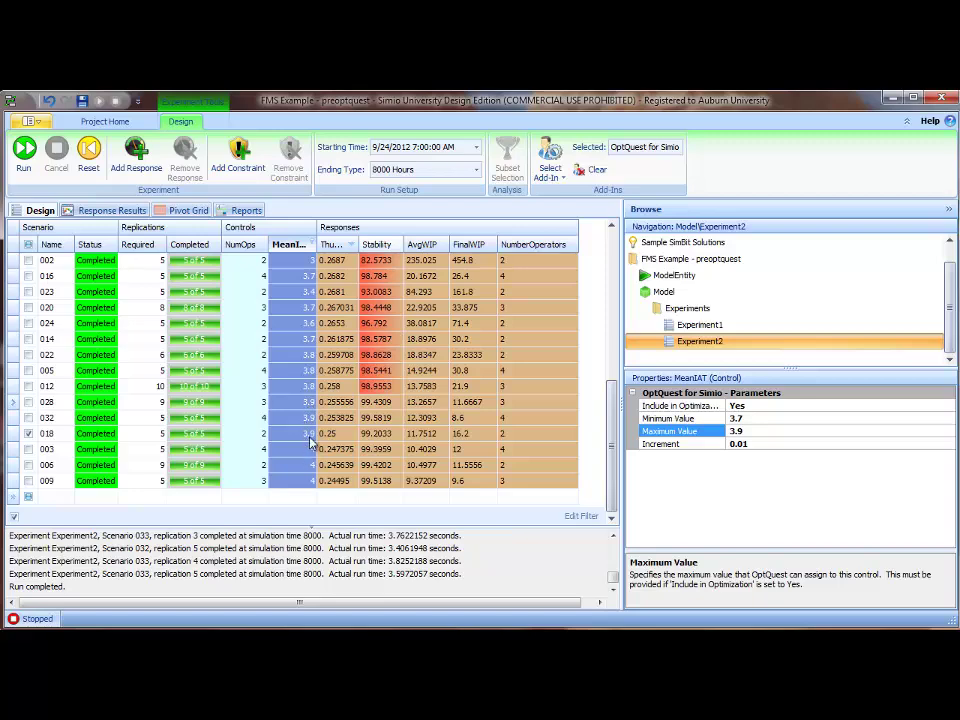
key(Up)
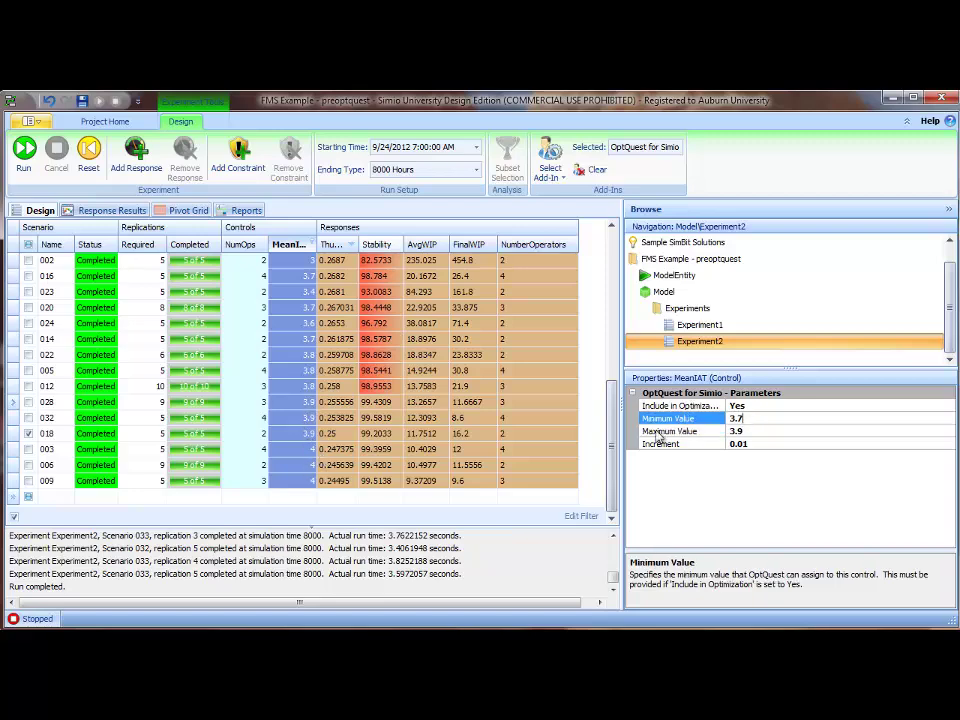
- Rerun Experiment2 with OptQuest, accepting that the undo history is cleared, and sort the completed scenarios by Thuput in descending order
click(24, 150)
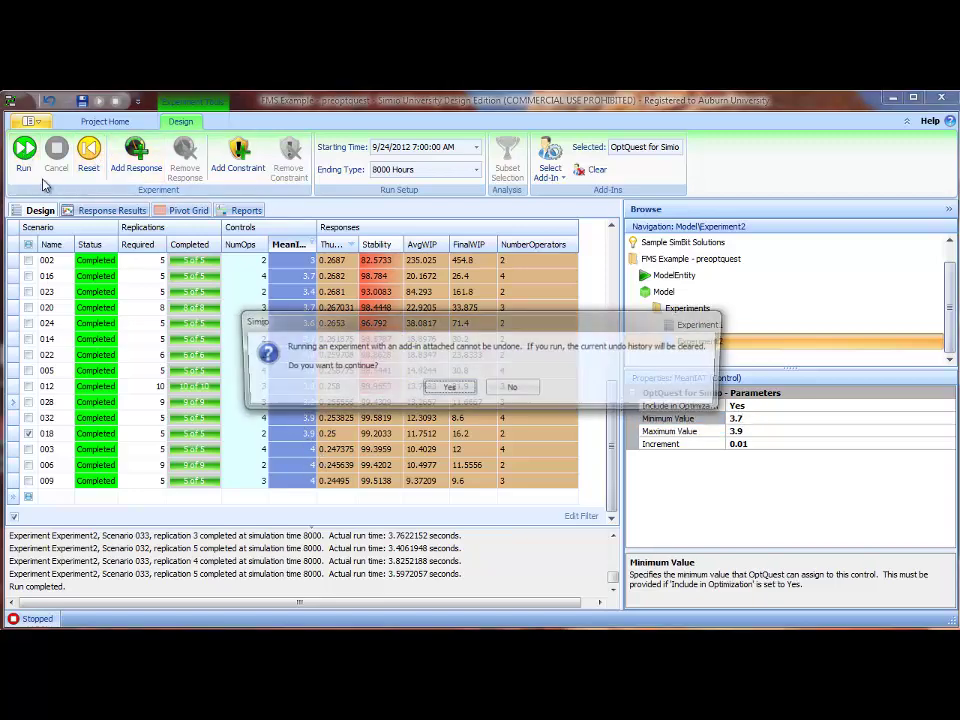
click(446, 389)
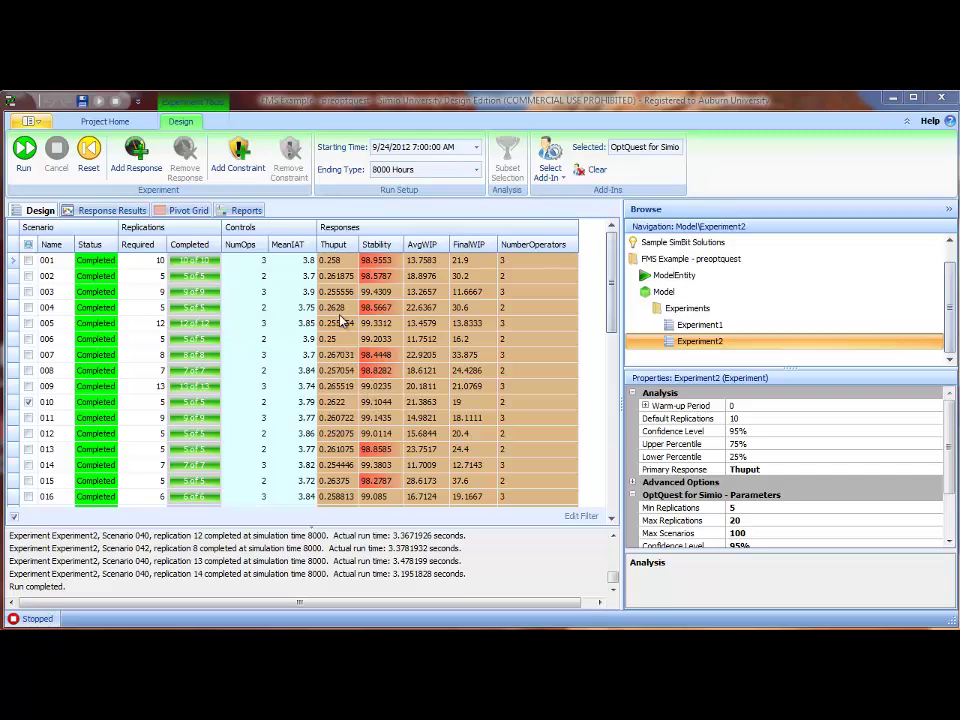
click(337, 247)
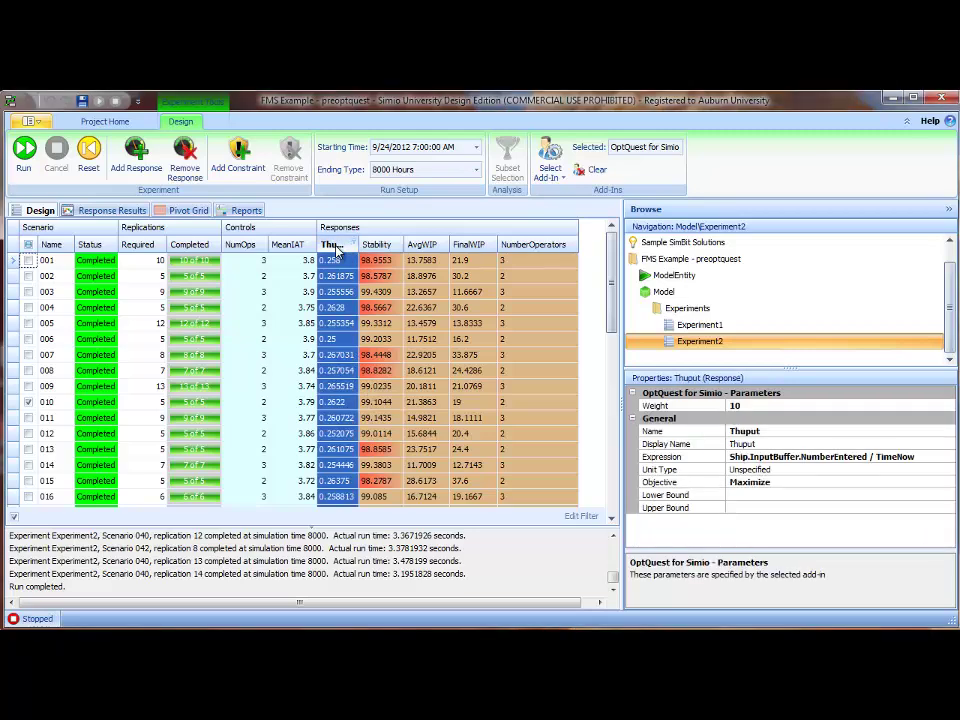
right_click(337, 250)
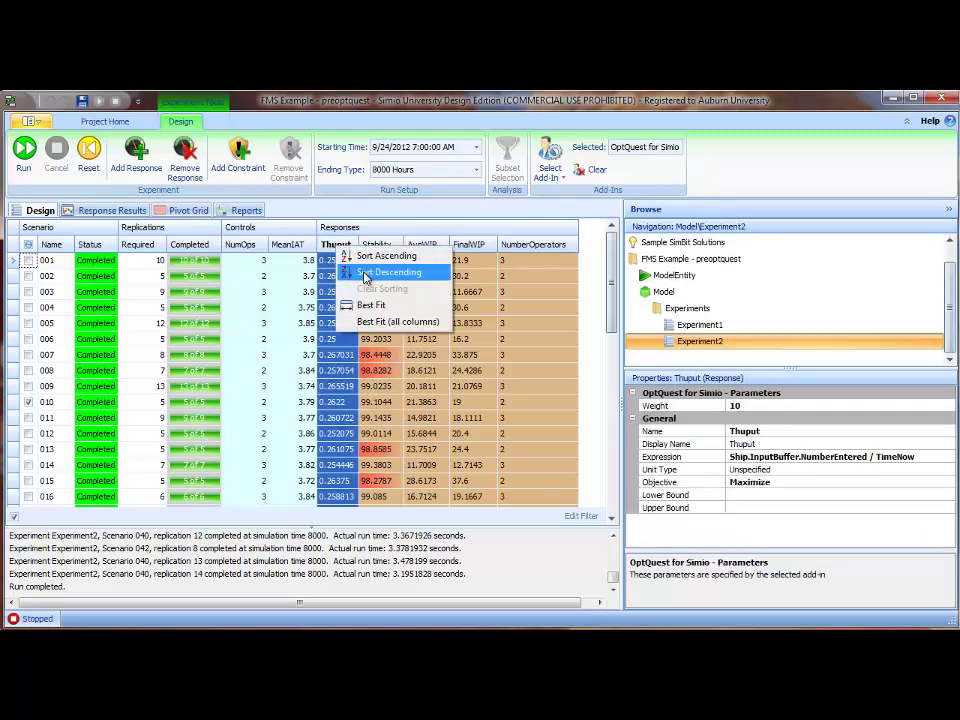
click(368, 272)
scroll(603, 413, up, 8)
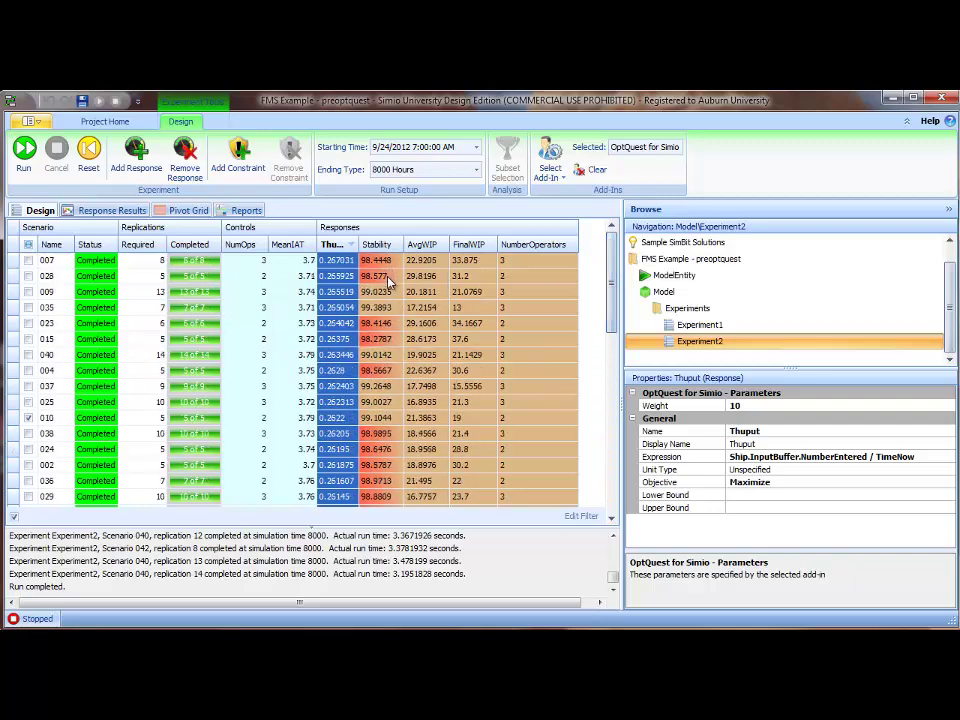
- Check scenario 009's Stability value against the lower bound set for the Stability response
click(378, 291)
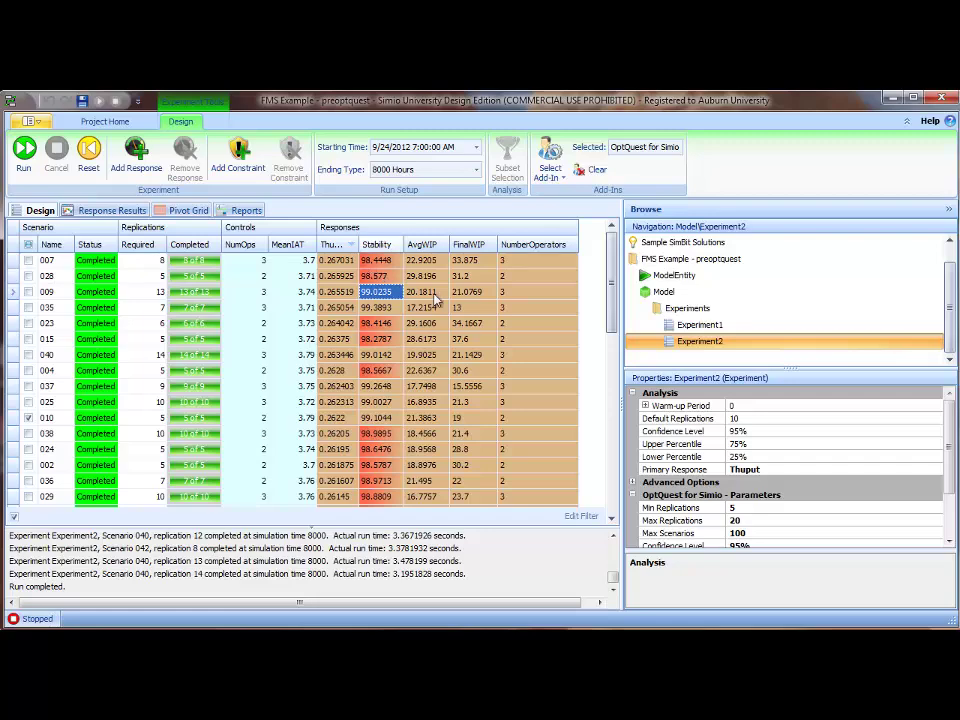
click(377, 244)
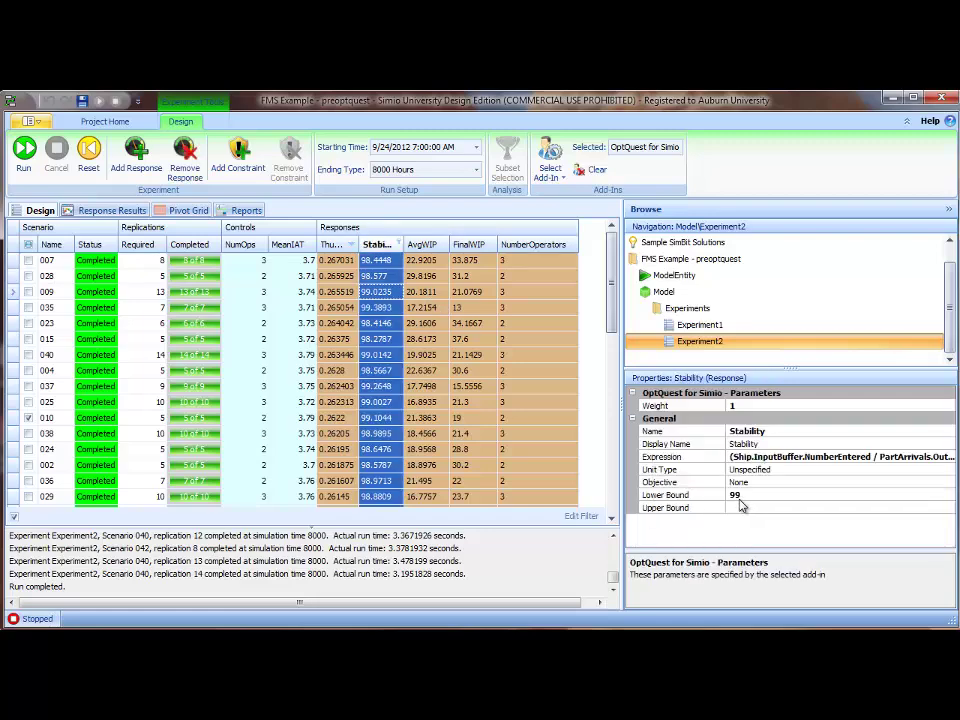